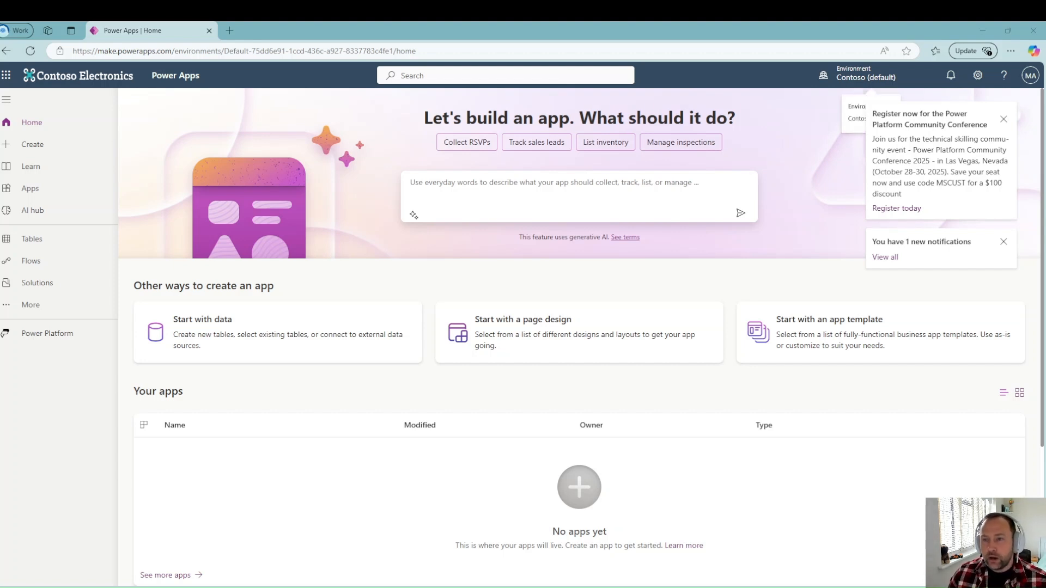
# Dismiss the notifications and open the Environments page of the Power Platform admin center
pyautogui.click(1004, 119)
pyautogui.click(1004, 120)
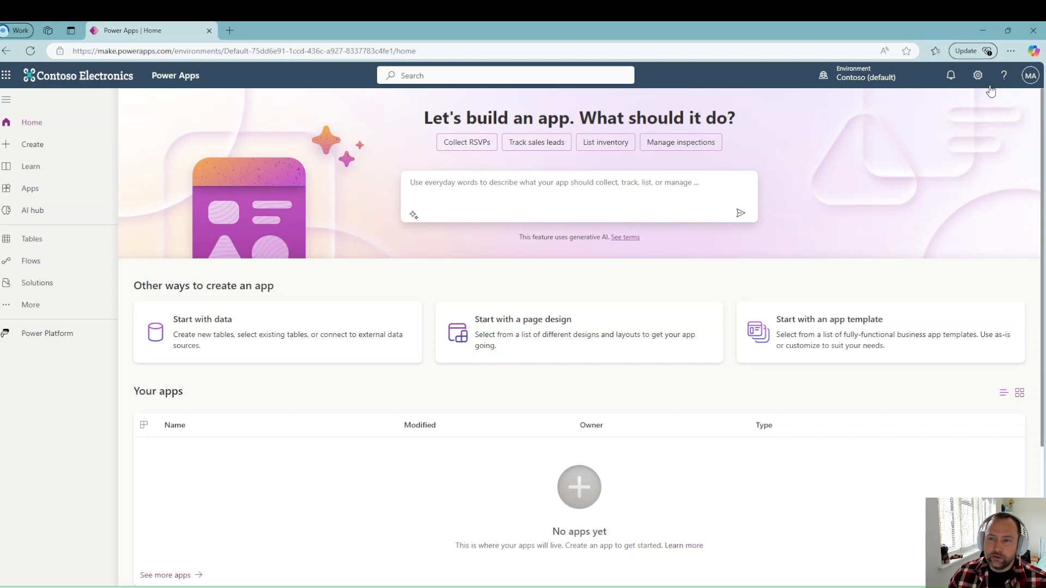
pyautogui.click(977, 75)
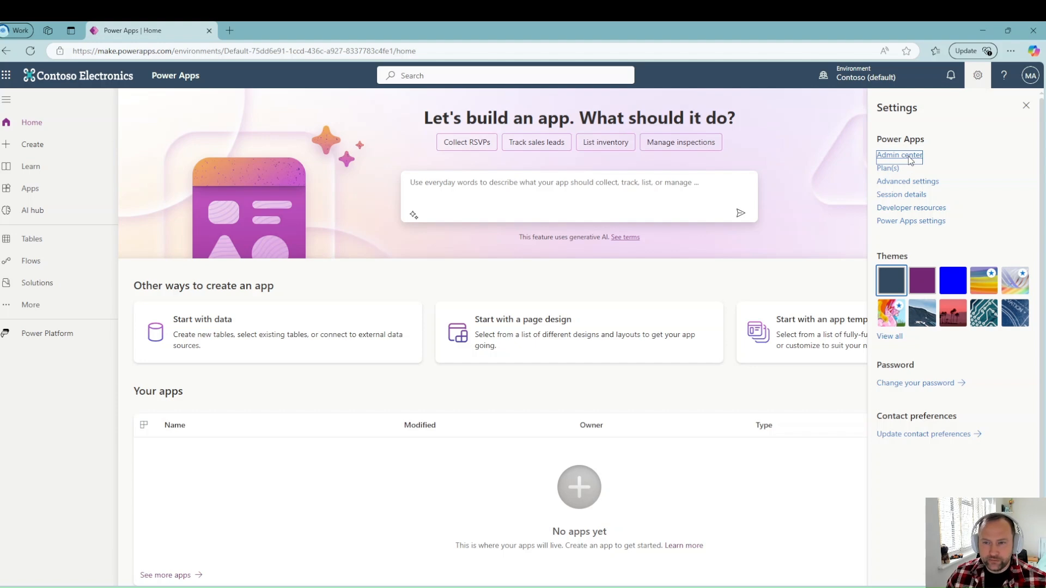
pyautogui.click(909, 158)
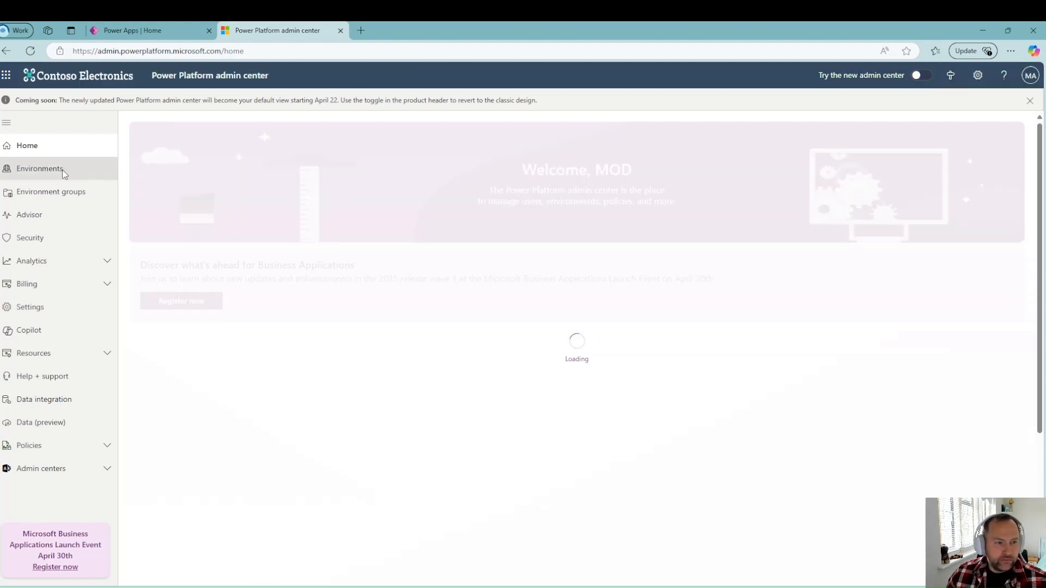
pyautogui.click(62, 169)
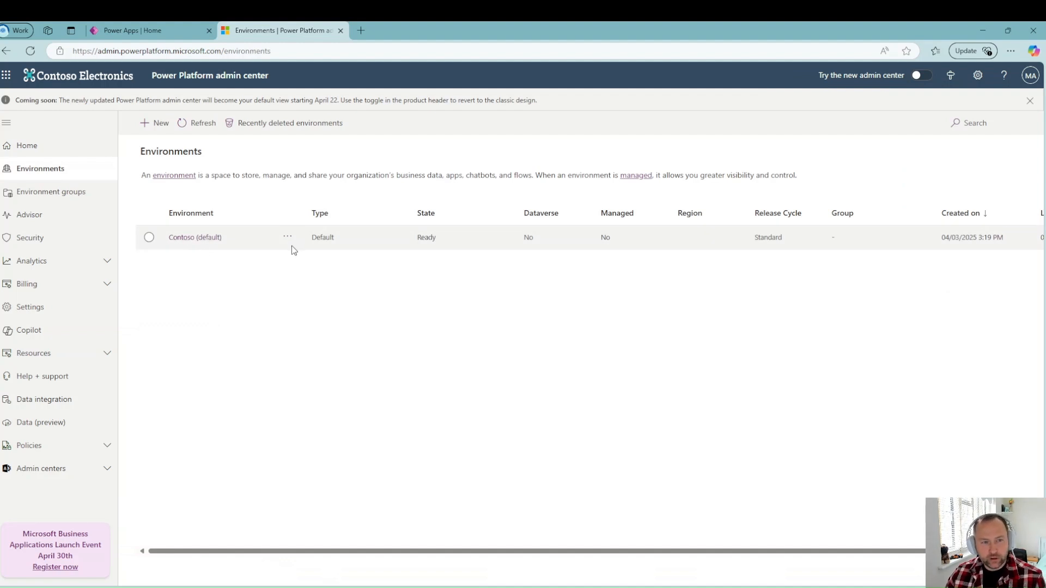
# Start a new sandbox environment named Dev with a Dataverse data store and continue to the Dataverse settings
pyautogui.click(164, 129)
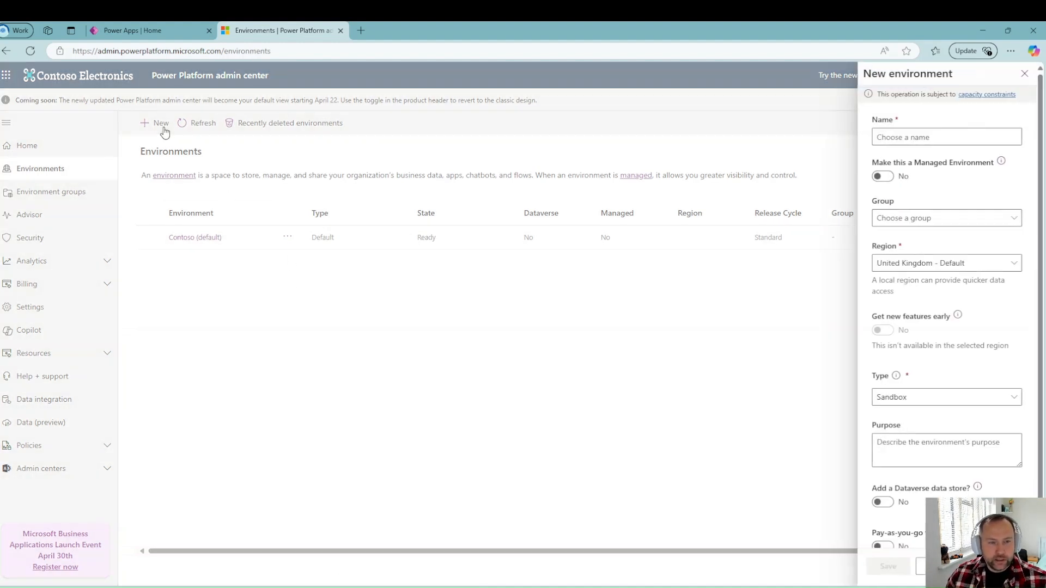
pyautogui.click(928, 135)
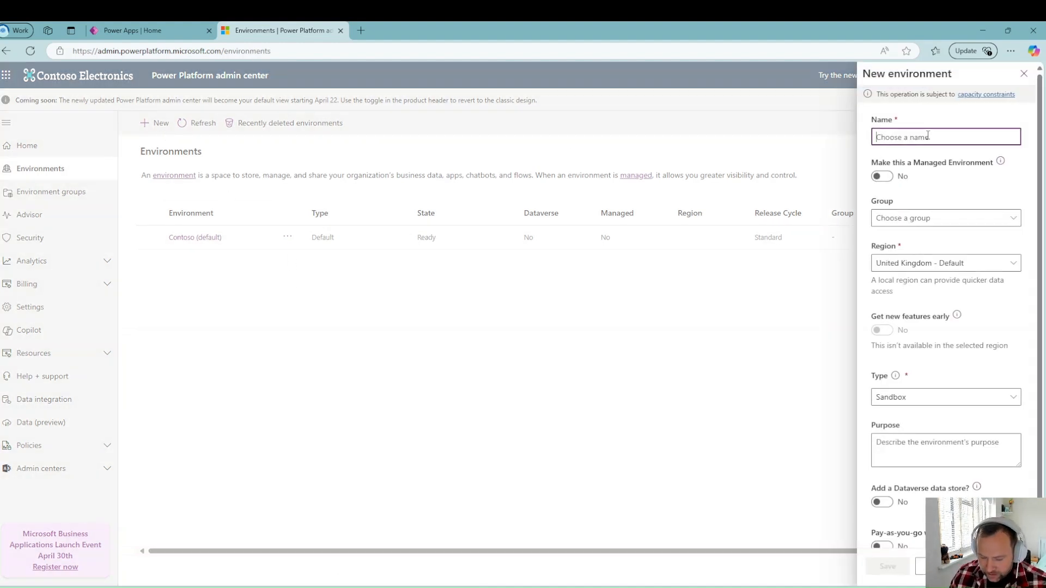
pyautogui.write('Dev')
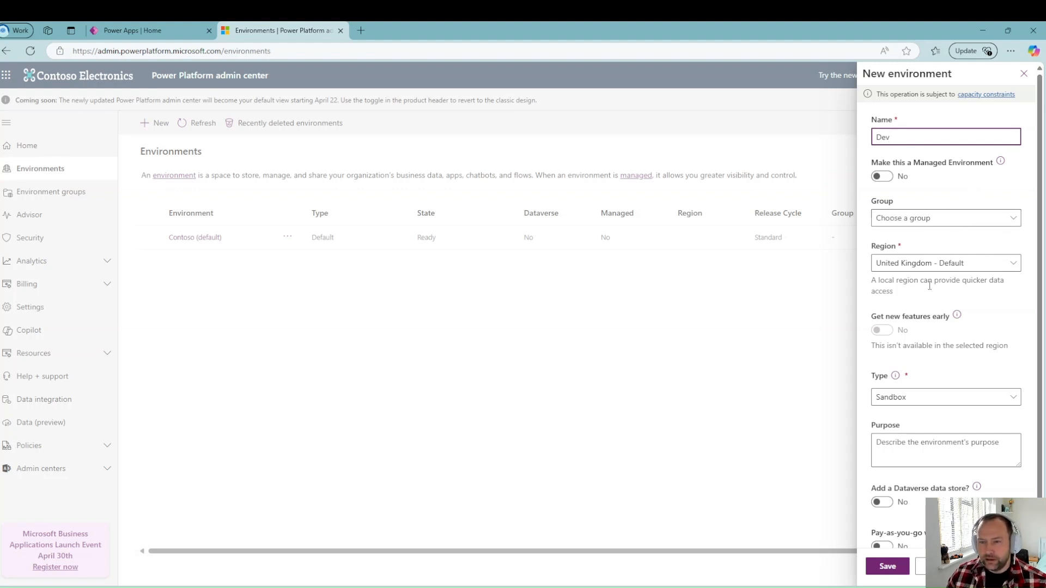
pyautogui.scroll(-1, 971, 311)
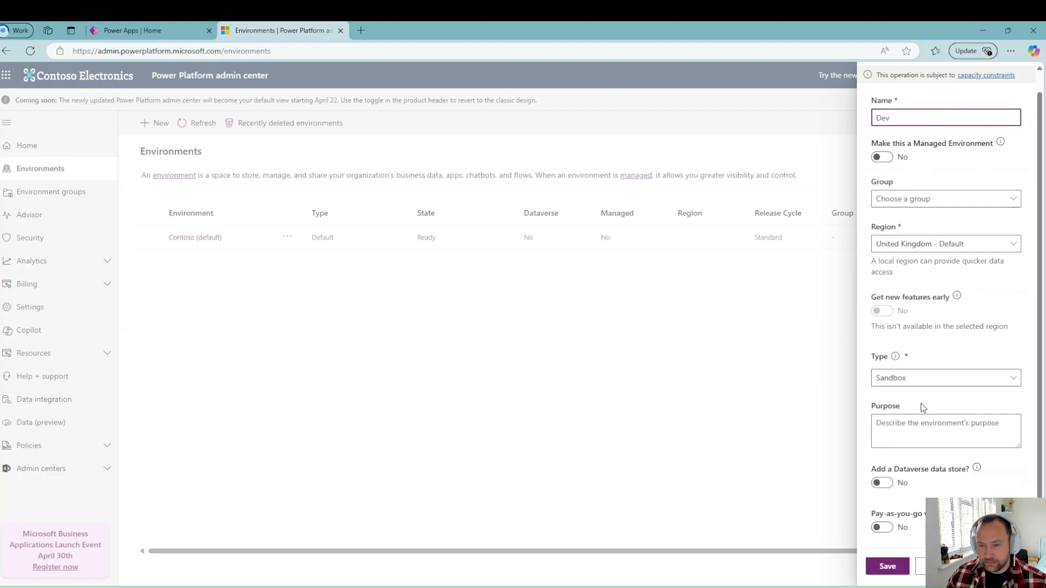
pyautogui.click(883, 485)
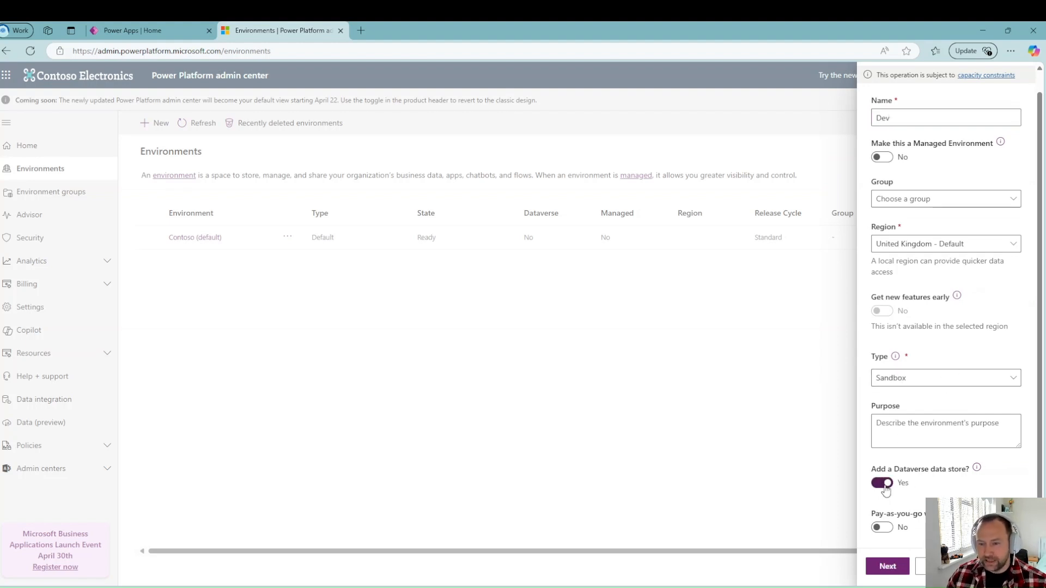
pyautogui.click(890, 568)
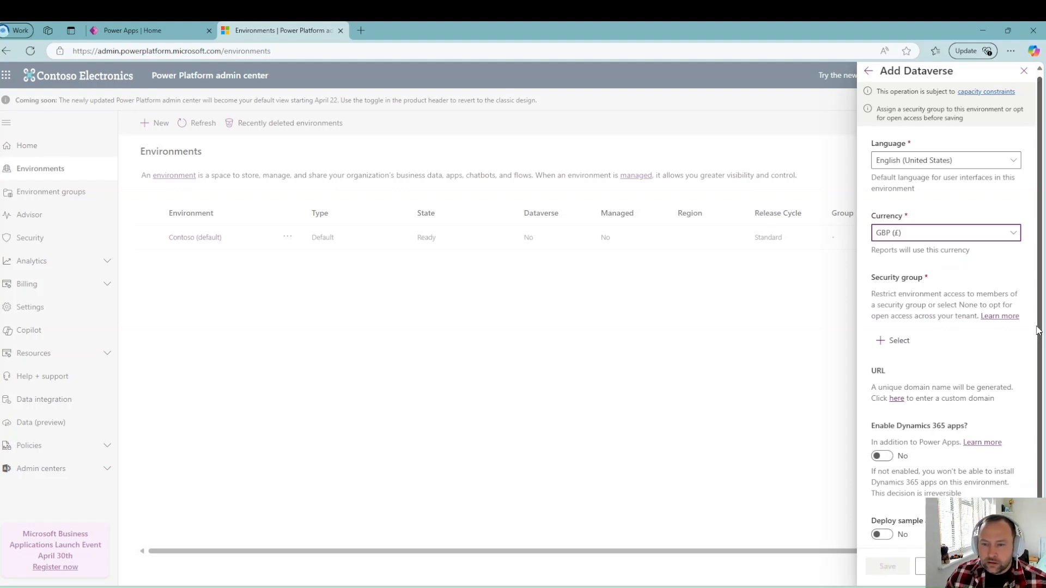
# Set the Dataverse security group to None for open access
pyautogui.scroll(-1, 939, 315)
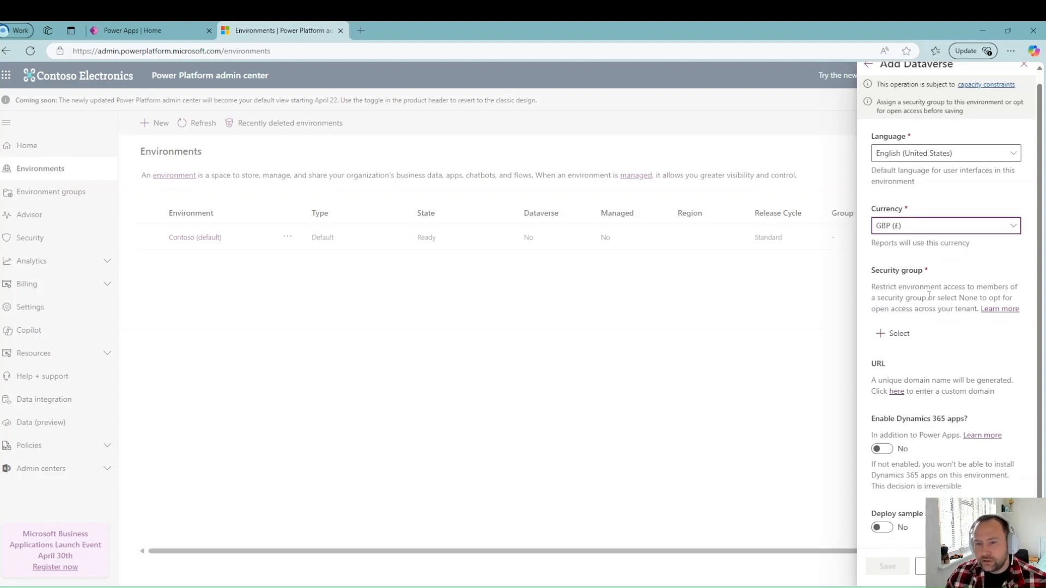
pyautogui.click(897, 334)
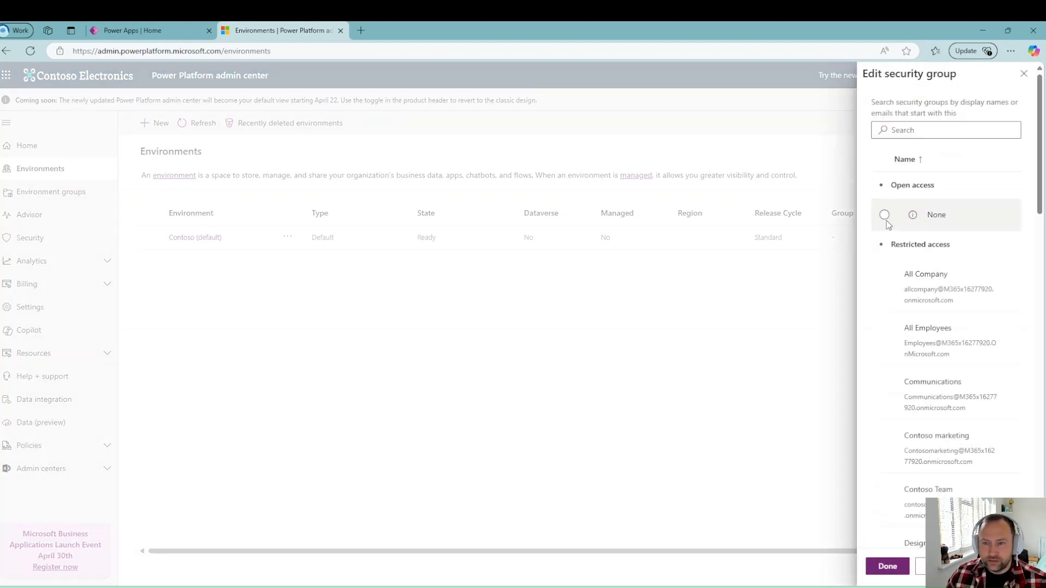
pyautogui.click(884, 215)
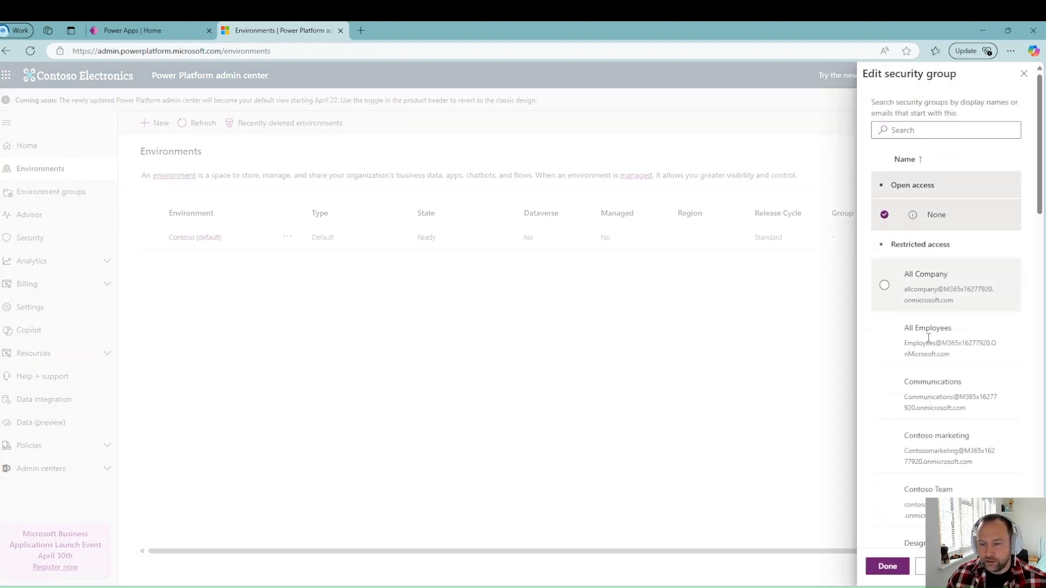
pyautogui.click(888, 566)
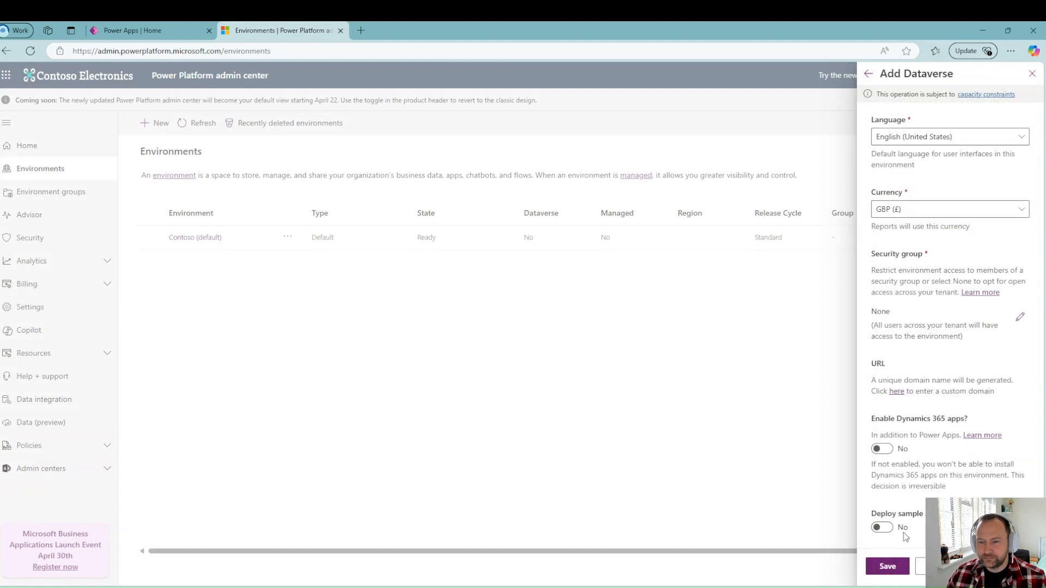
# Enter dev as the custom domain name and try to save the sandbox environment
pyautogui.click(896, 391)
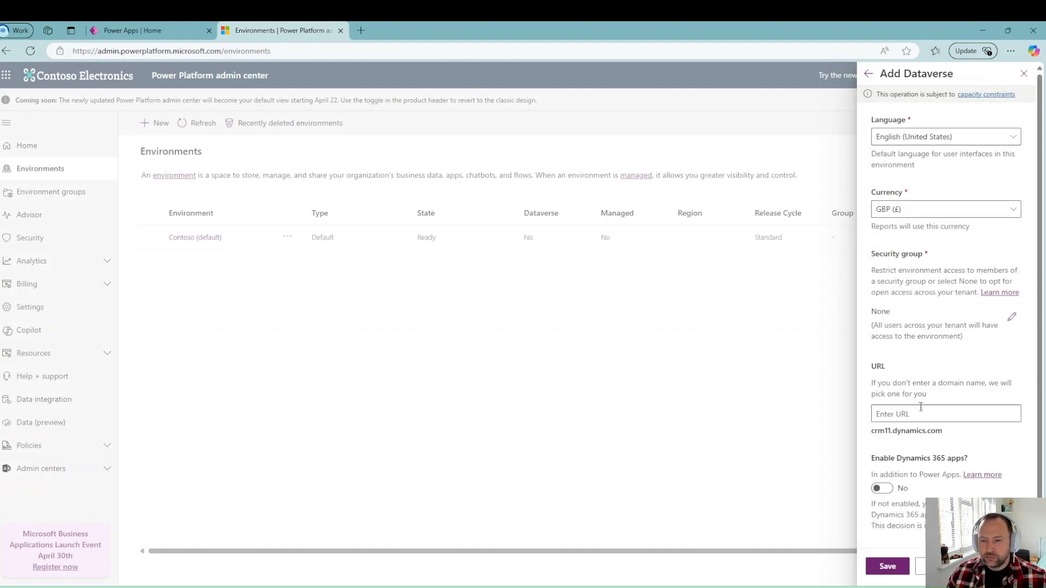
pyautogui.click(928, 413)
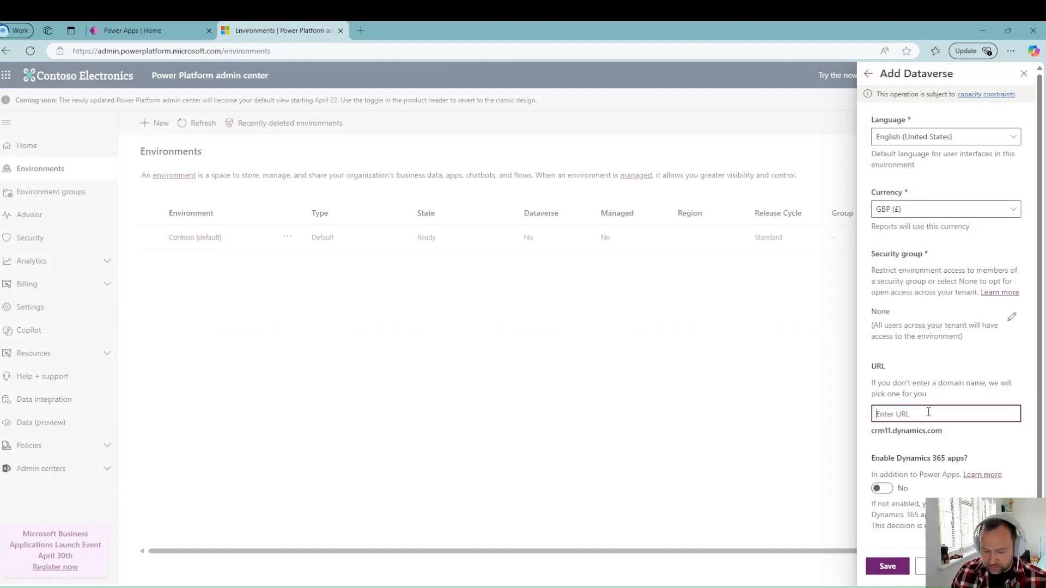
pyautogui.write('dev')
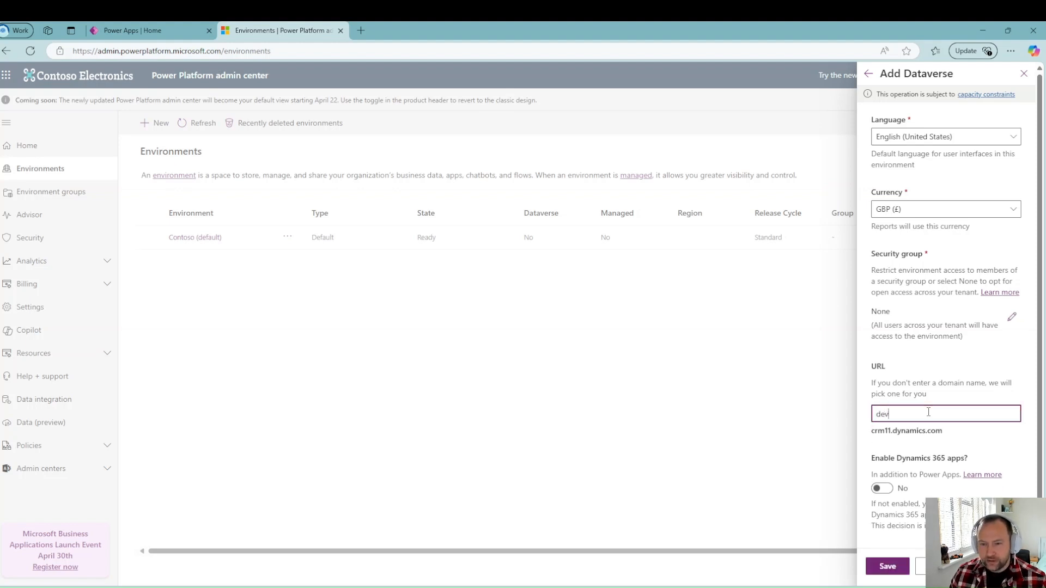
pyautogui.click(957, 436)
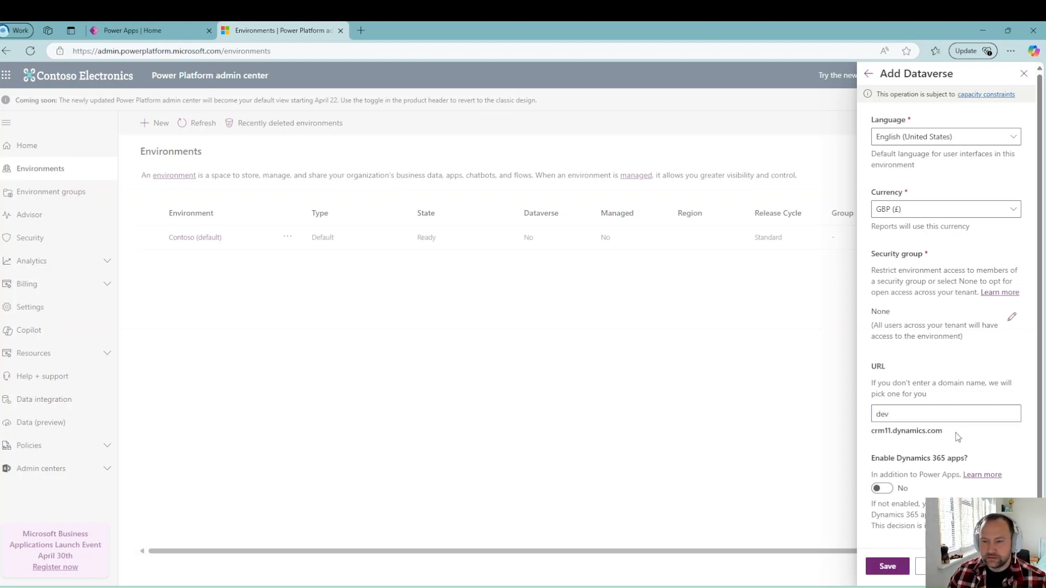
pyautogui.scroll(-1, 935, 435)
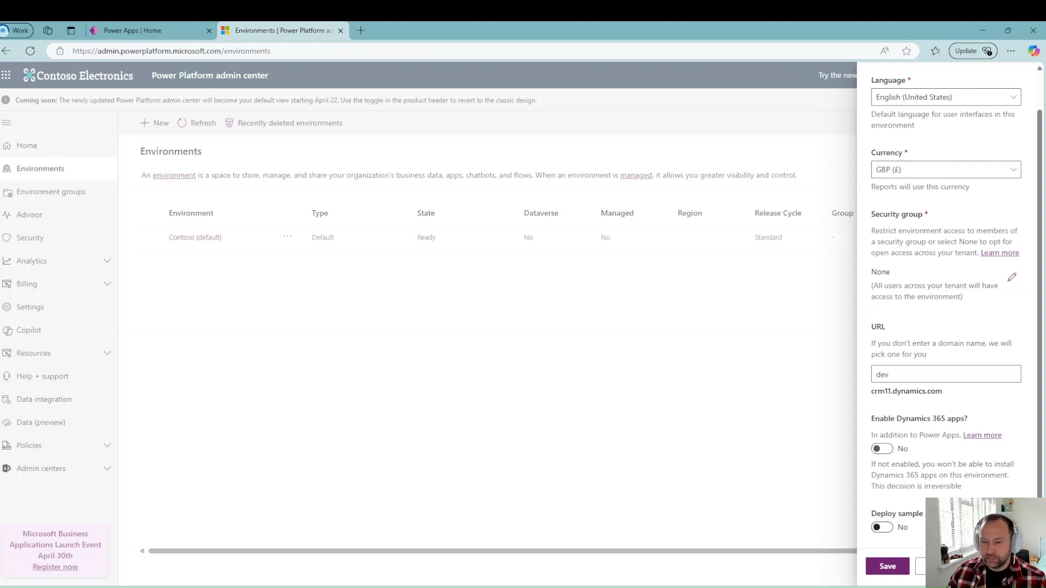
pyautogui.click(888, 566)
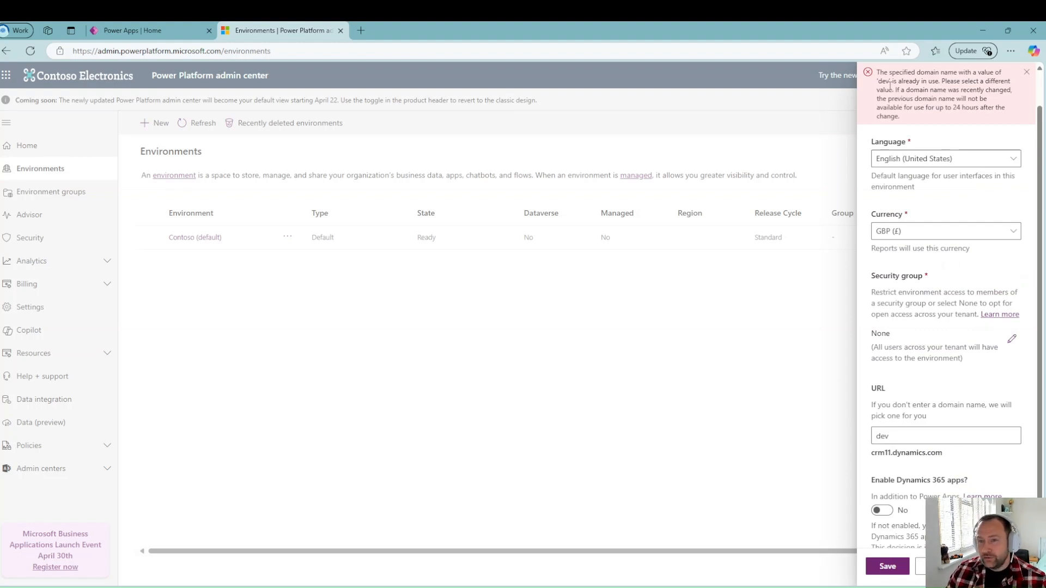
# Try to save the sandbox environment under a longer, more distinctive custom domain name, and cancel its creation
pyautogui.click(882, 434)
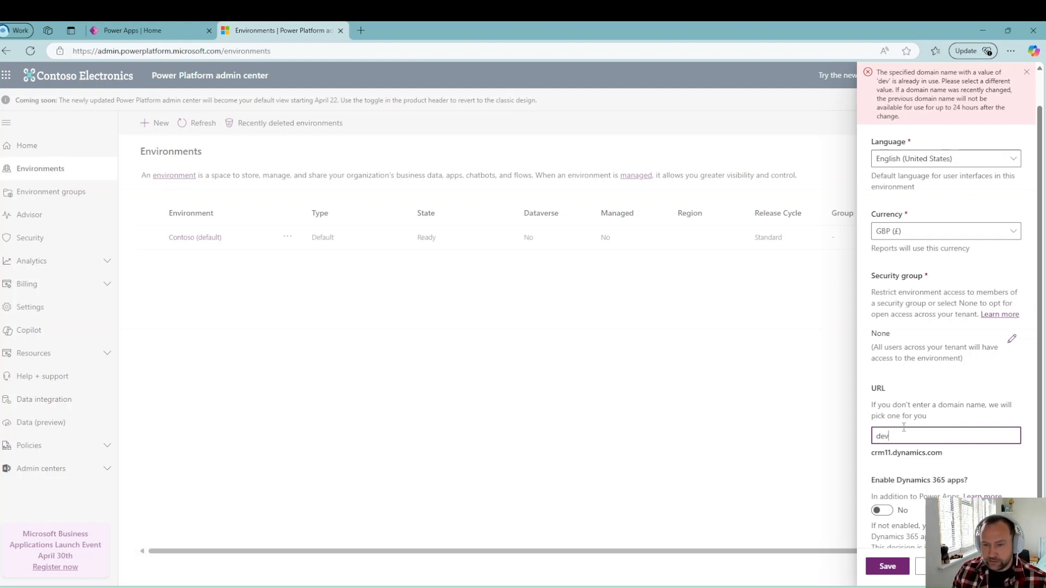
pyautogui.write('joehague')
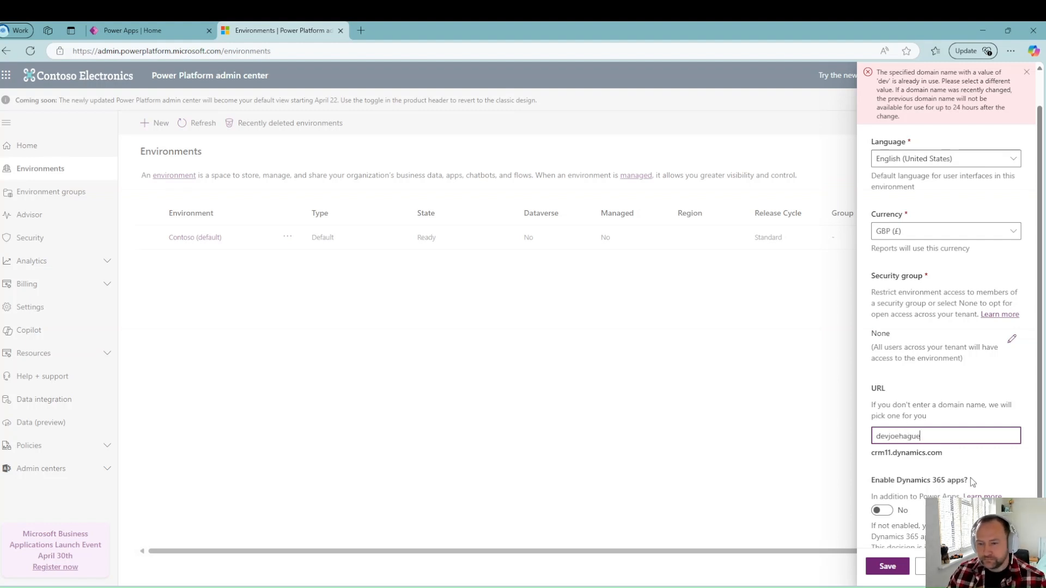
pyautogui.click(887, 566)
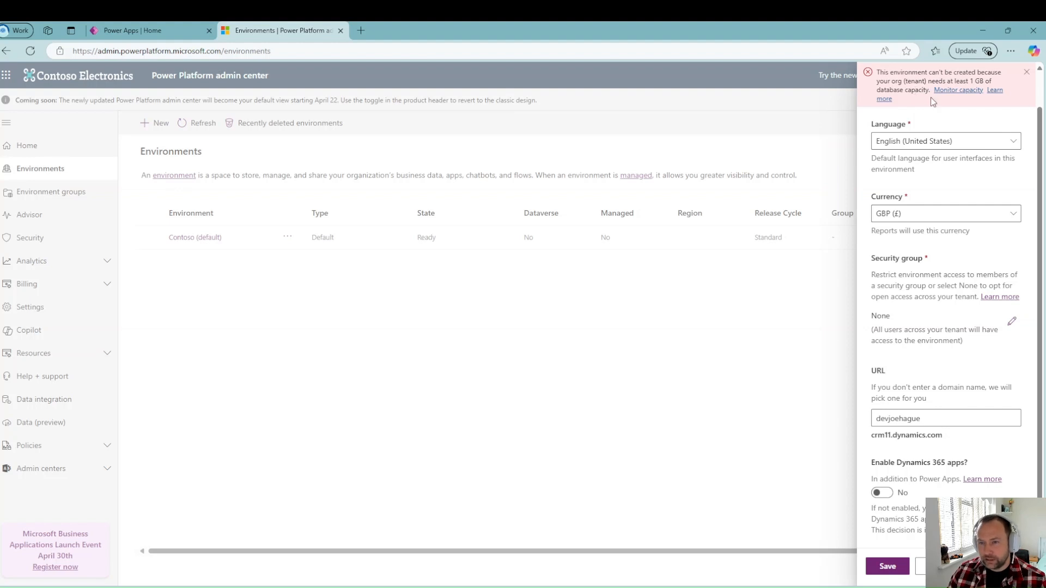
pyautogui.scroll(-2, 929, 389)
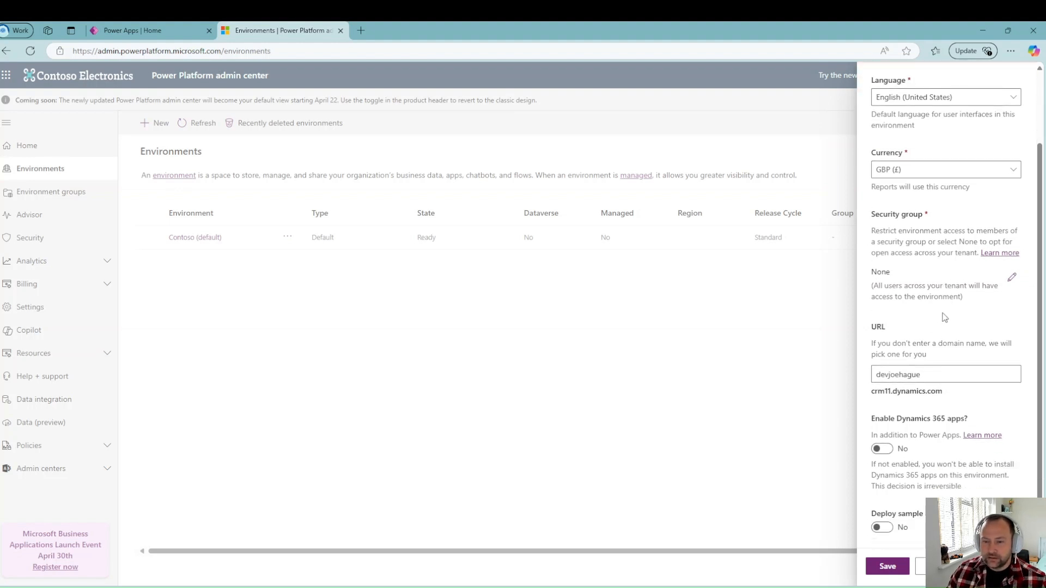
pyautogui.scroll(3, 930, 337)
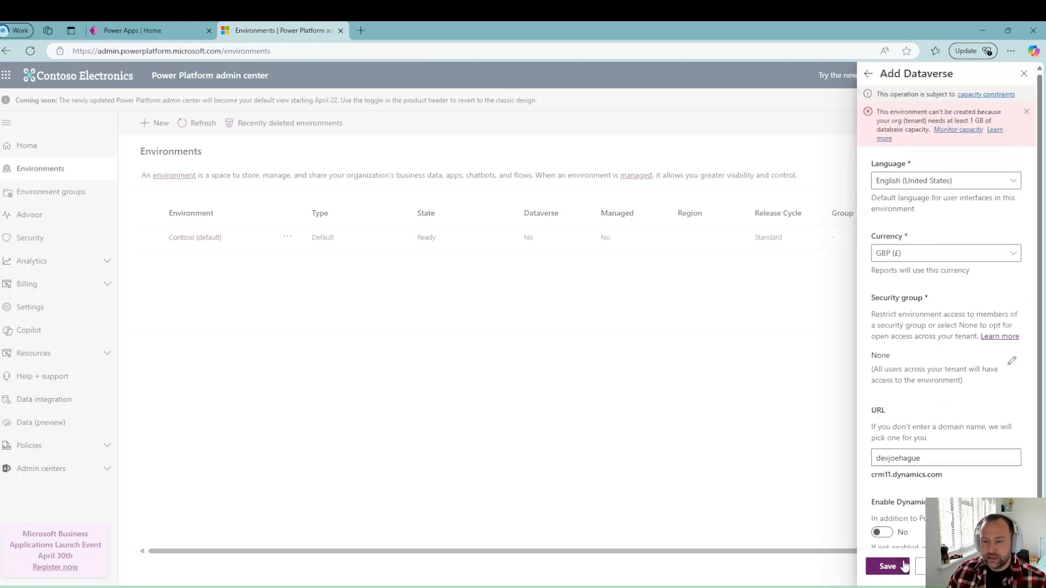
pyautogui.click(936, 567)
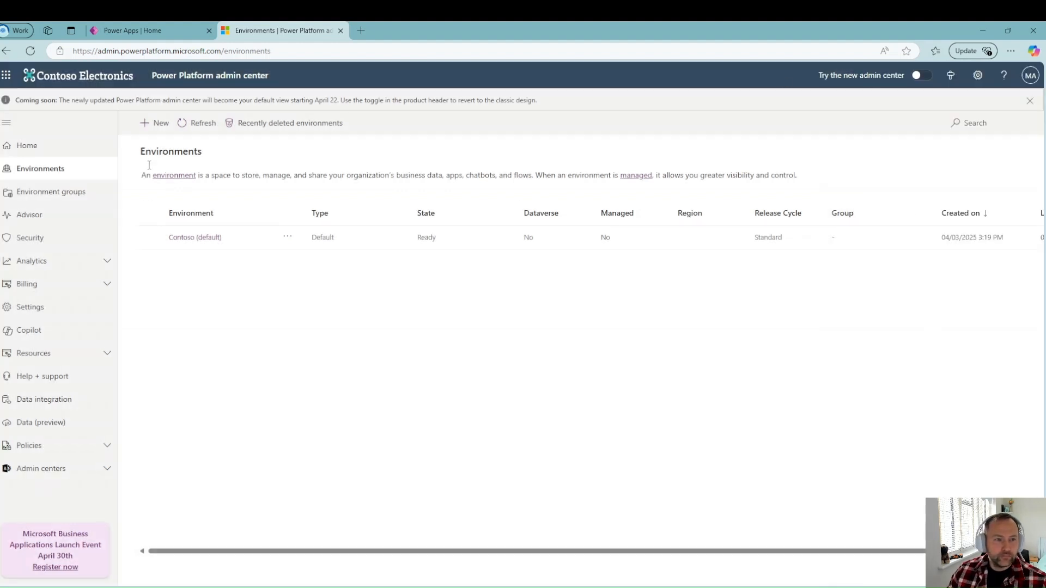
# Start a new environment named Dev with the type Developer and continue to its Dataverse settings
pyautogui.click(160, 123)
pyautogui.click(943, 136)
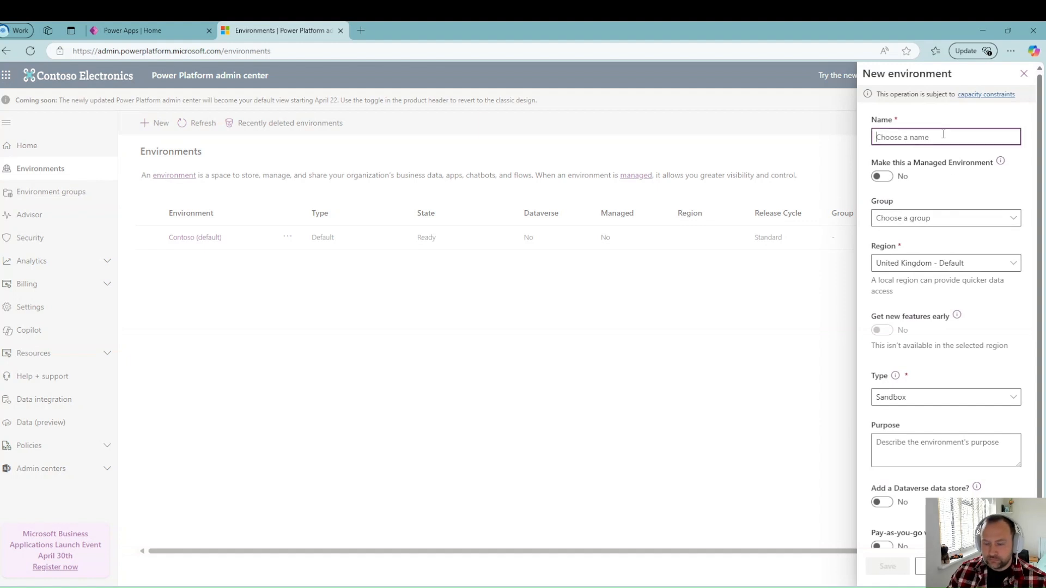
pyautogui.write('J')
pyautogui.write('ev')
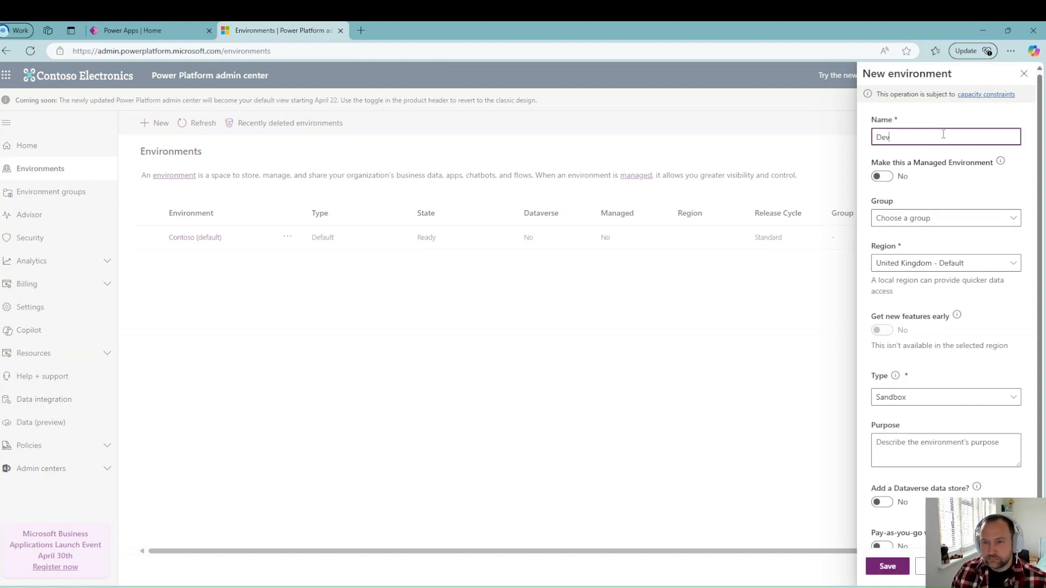
pyautogui.click(945, 218)
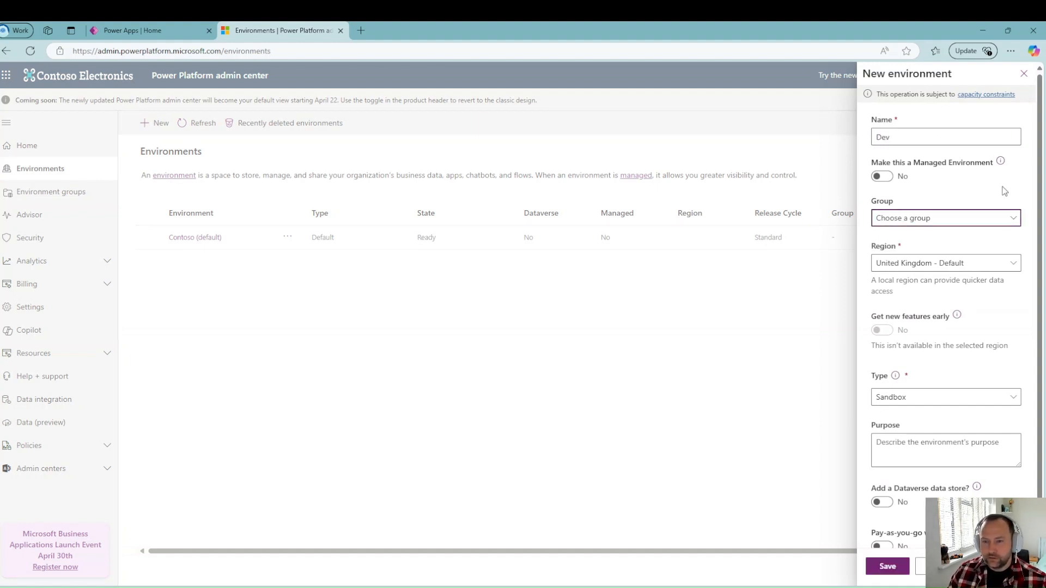
pyautogui.click(907, 401)
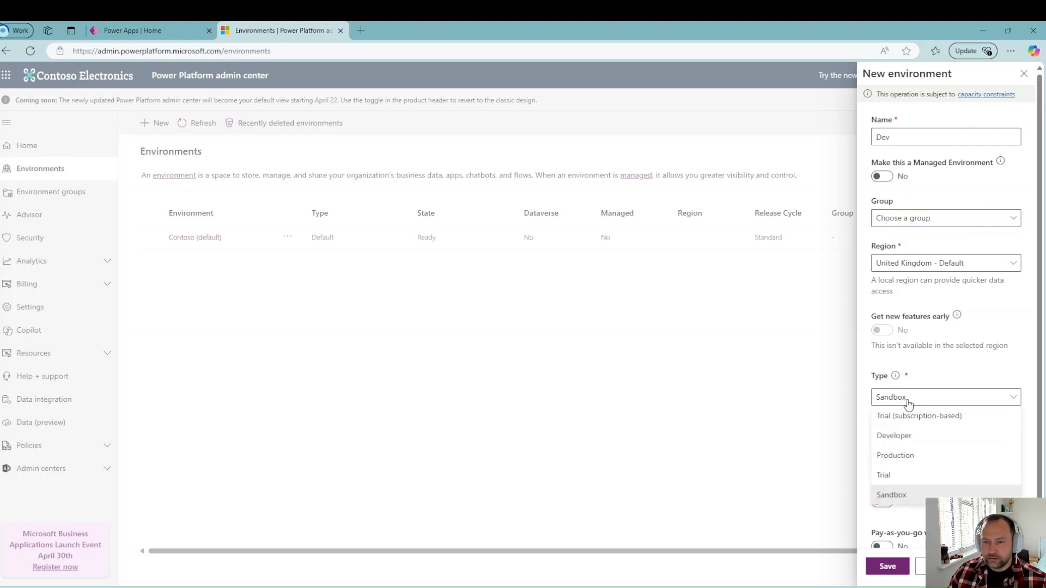
pyautogui.click(894, 436)
pyautogui.scroll(-3, 934, 417)
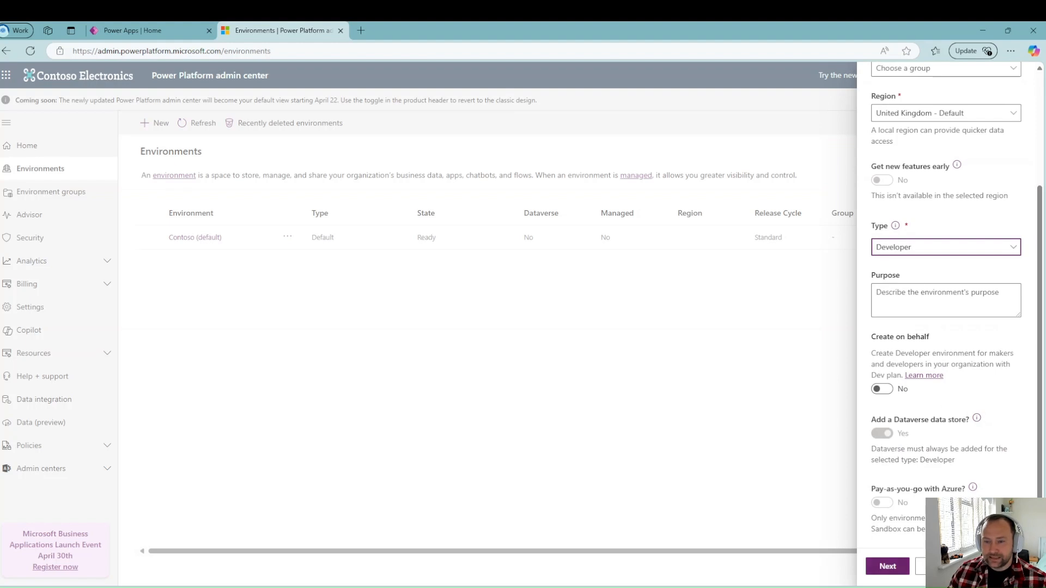
pyautogui.click(898, 567)
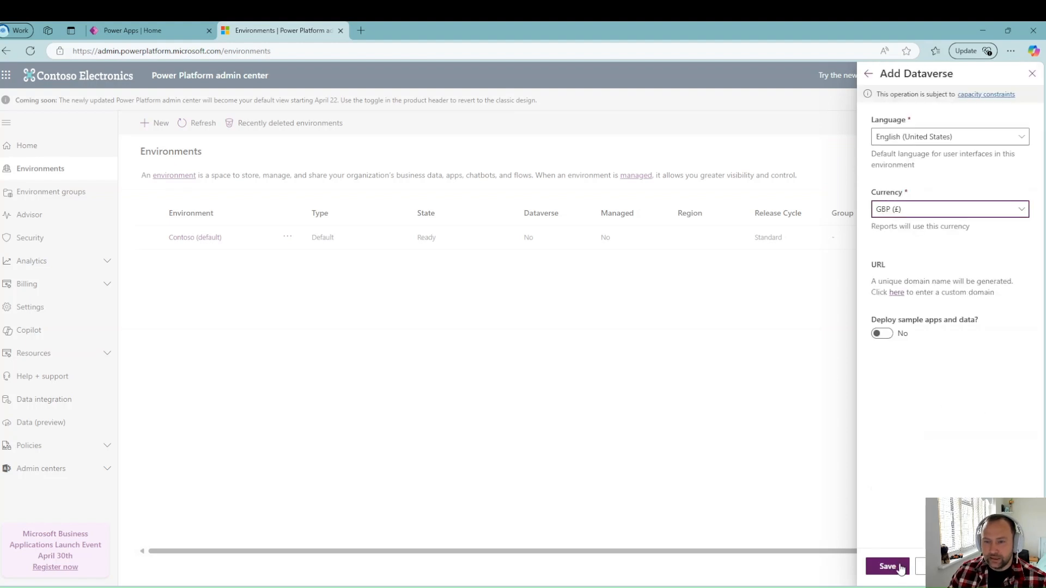
# Enter a personalised custom domain name for the Developer environment, save it, and refresh the environment list
pyautogui.click(896, 293)
pyautogui.write('joedev')
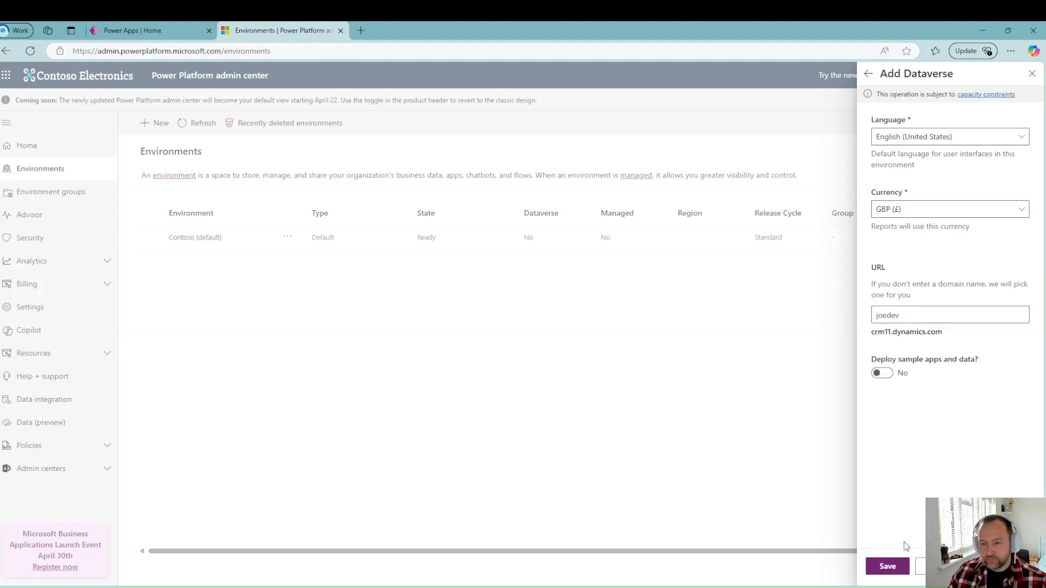
pyautogui.click(899, 565)
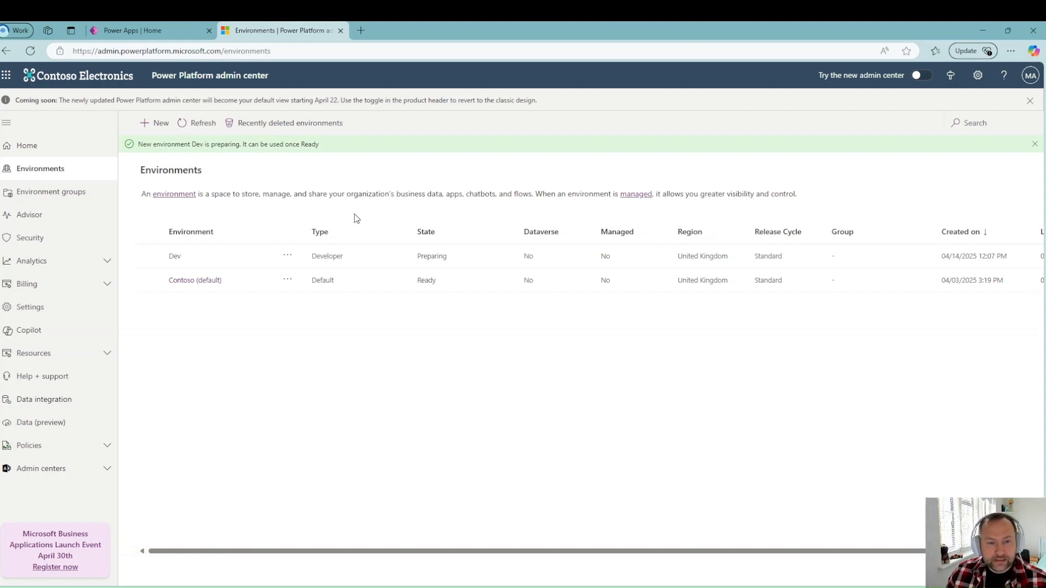
pyautogui.click(199, 122)
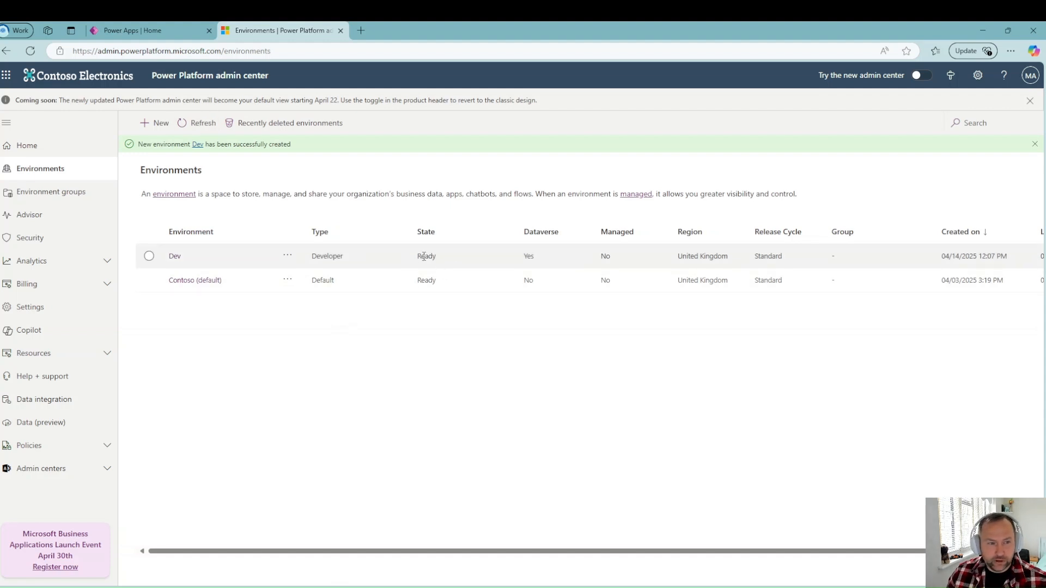
# Switch to Power Apps, reload the page, and check the list of selectable environments for Dev
pyautogui.click(169, 30)
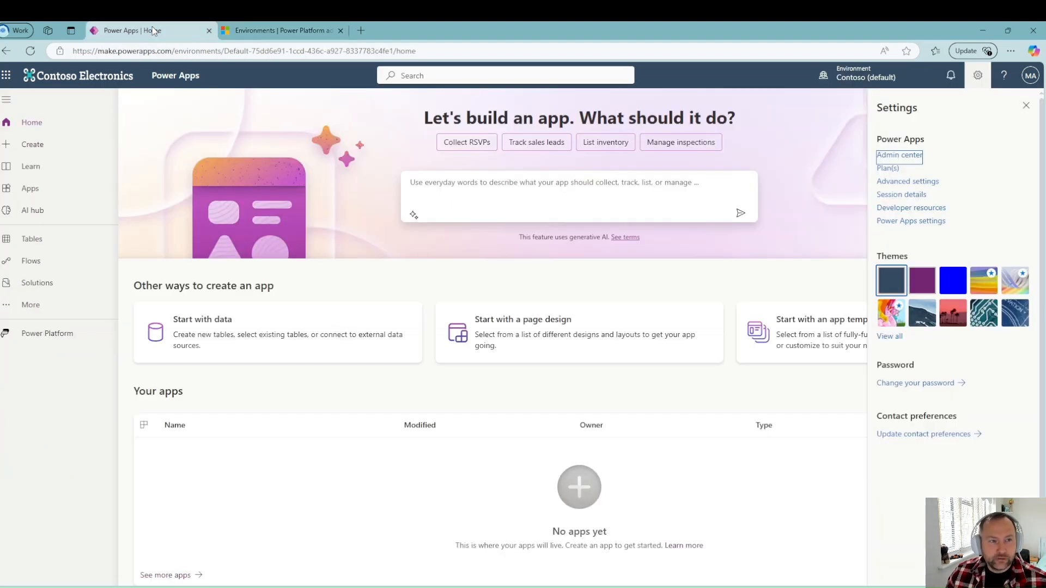
pyautogui.click(30, 51)
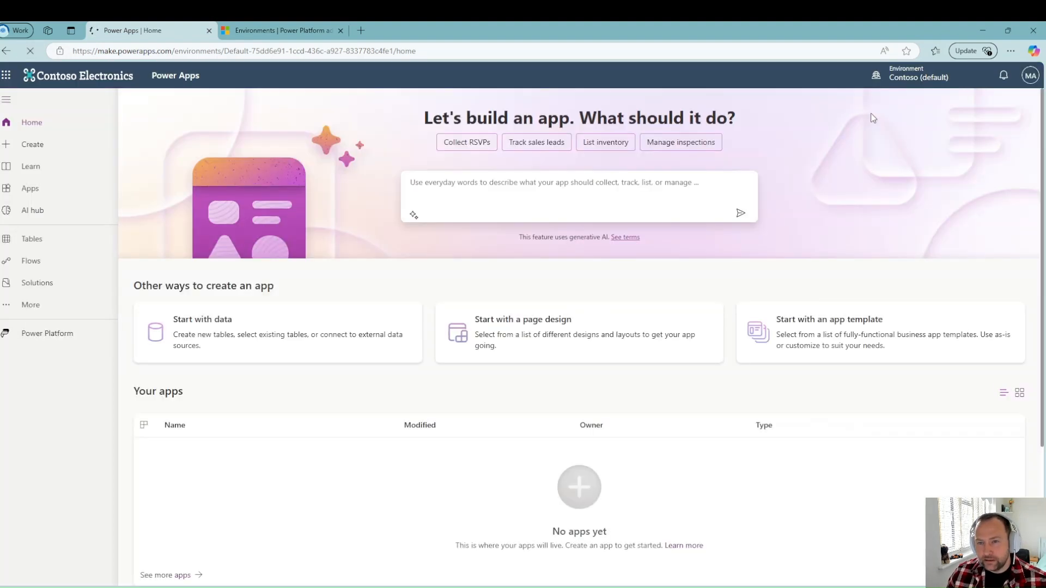
pyautogui.click(868, 77)
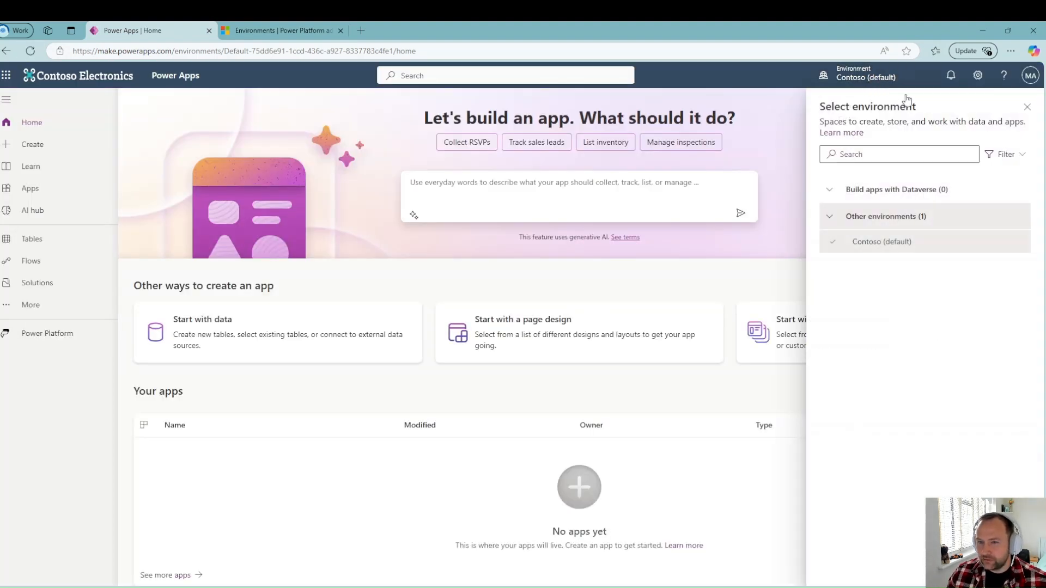
pyautogui.moveTo(884, 247)
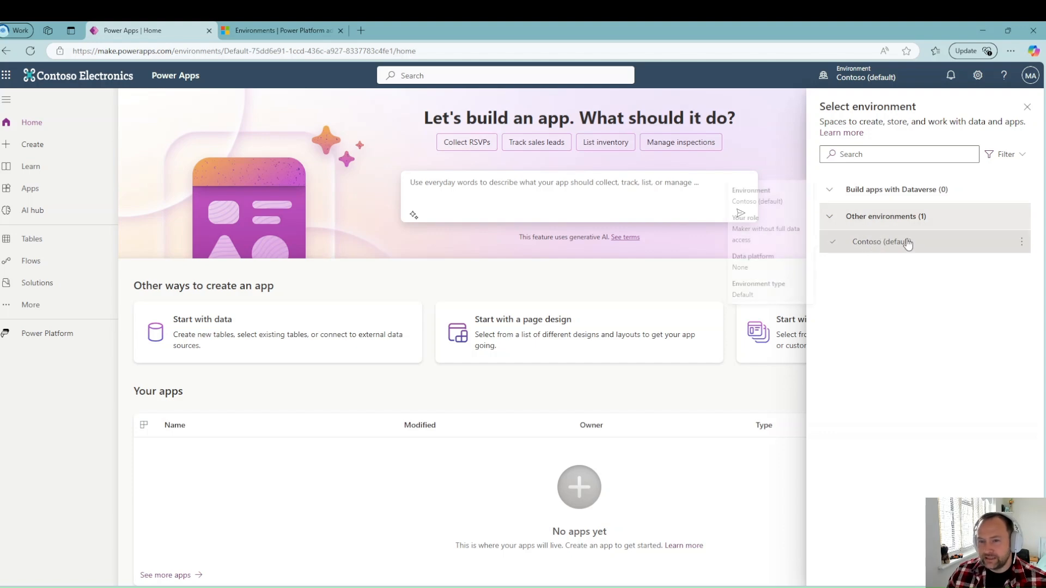
pyautogui.click(37, 50)
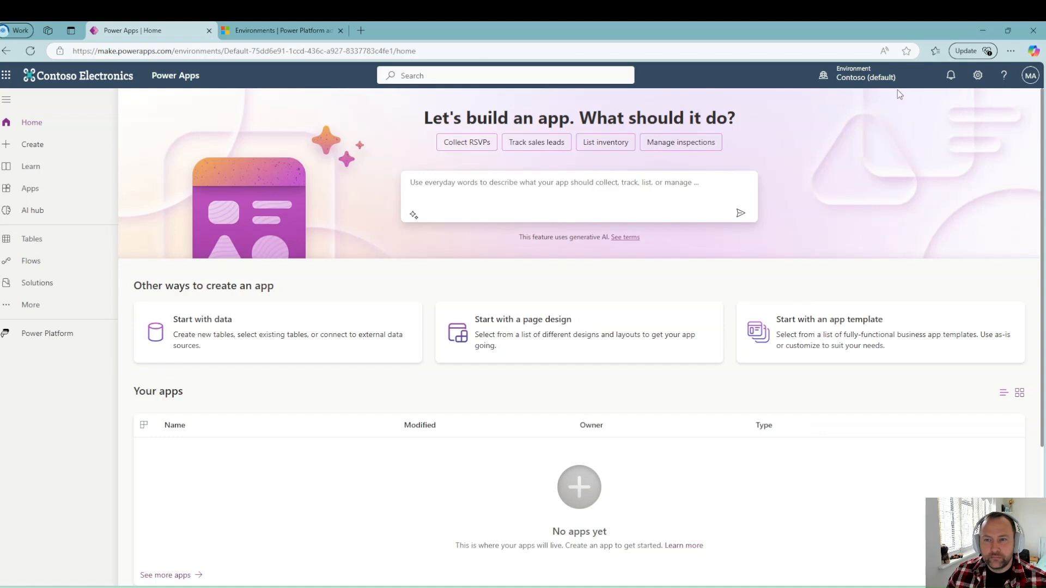
pyautogui.click(881, 82)
pyautogui.moveTo(871, 248)
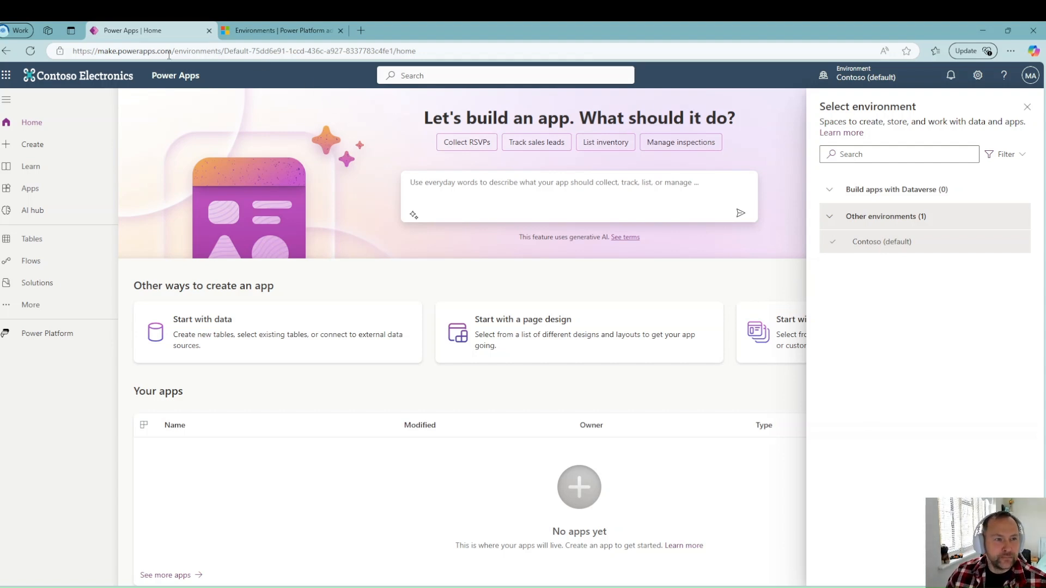
# Open the Dev environment in the Power Platform admin center and copy its environment ID from the page address
pyautogui.moveTo(87, 52); pyautogui.dragTo(364, 52)
pyautogui.click(436, 50)
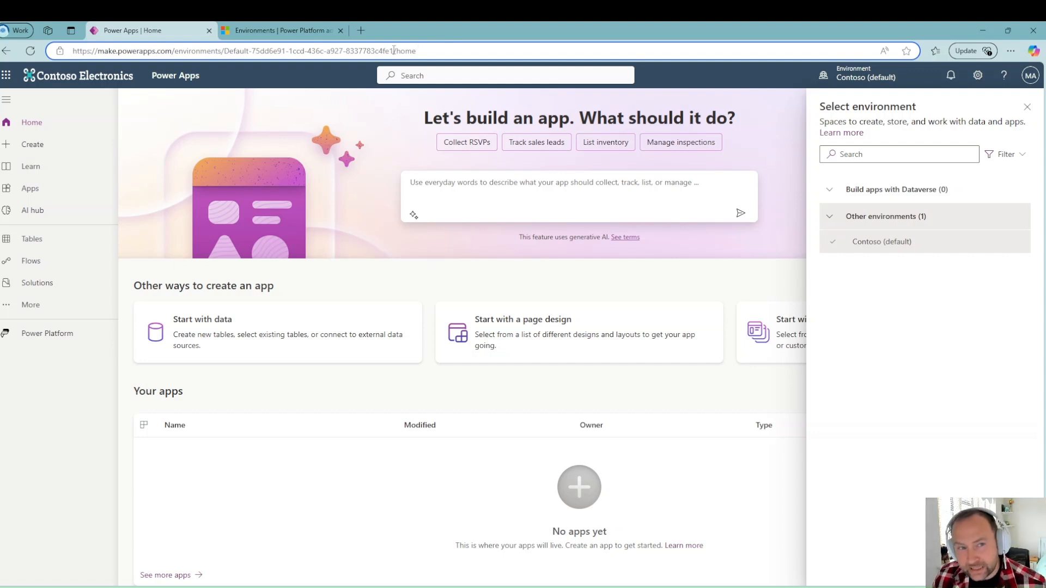
pyautogui.click(300, 29)
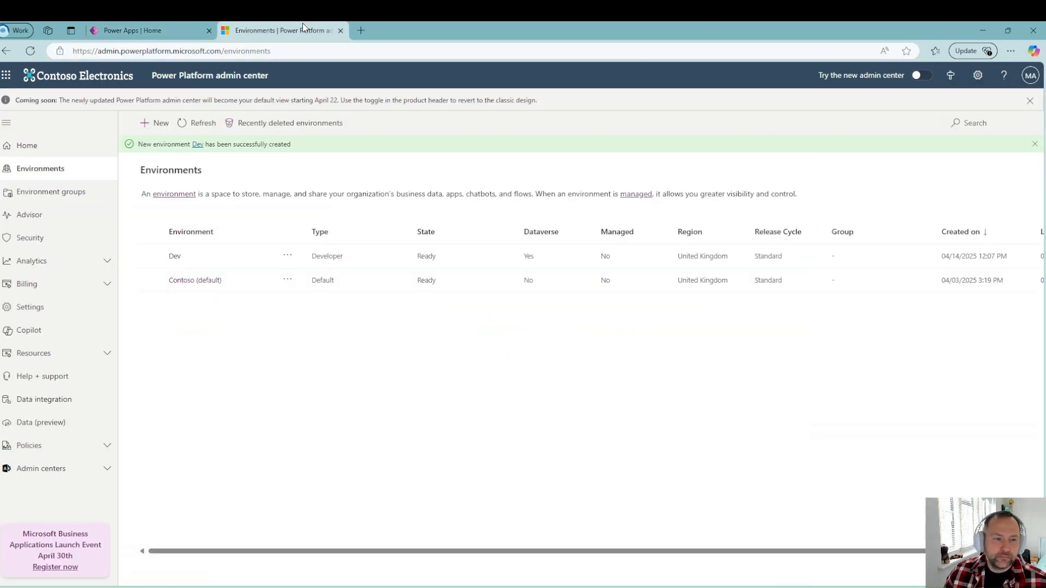
pyautogui.click(173, 257)
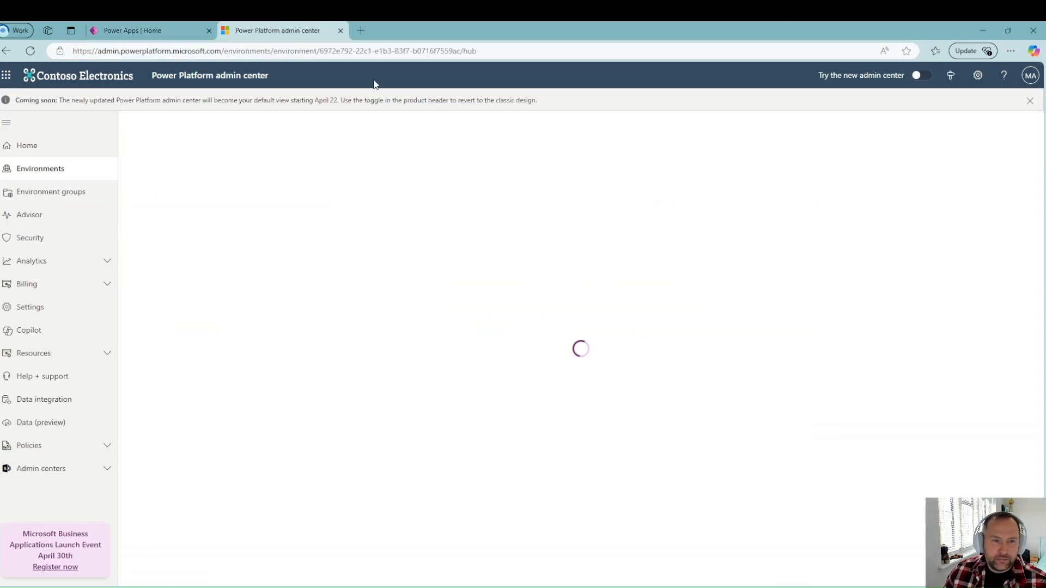
pyautogui.moveTo(320, 53)
pyautogui.mouseDown()
pyautogui.moveTo(460, 52)
pyautogui.moveTo(321, 54)
pyautogui.mouseUp()
pyautogui.hotkey('ctrl', 'c')
pyautogui.click(461, 53)
# Load the Dev environment in Power Apps by replacing the default environment ID in the page address with the copied ID
pyautogui.click(176, 32)
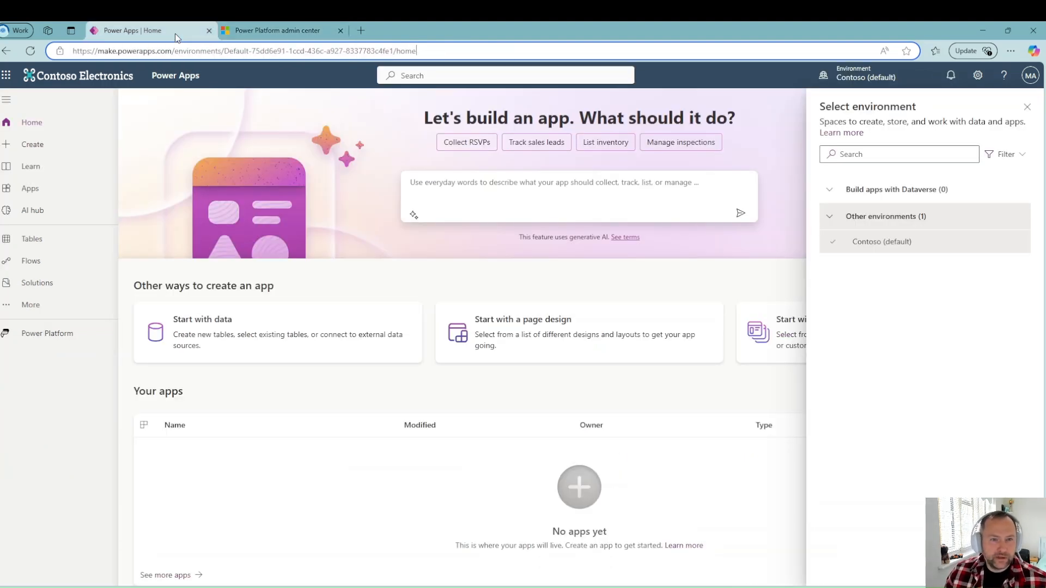
pyautogui.moveTo(394, 51); pyautogui.dragTo(224, 52)
pyautogui.hotkey('ctrl', 'v')
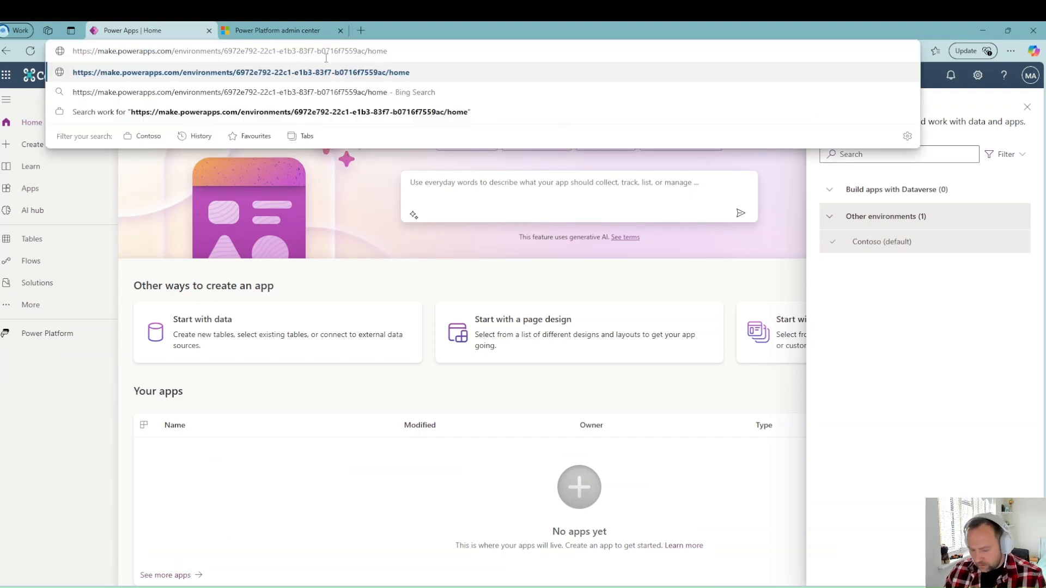
pyautogui.press('Return')
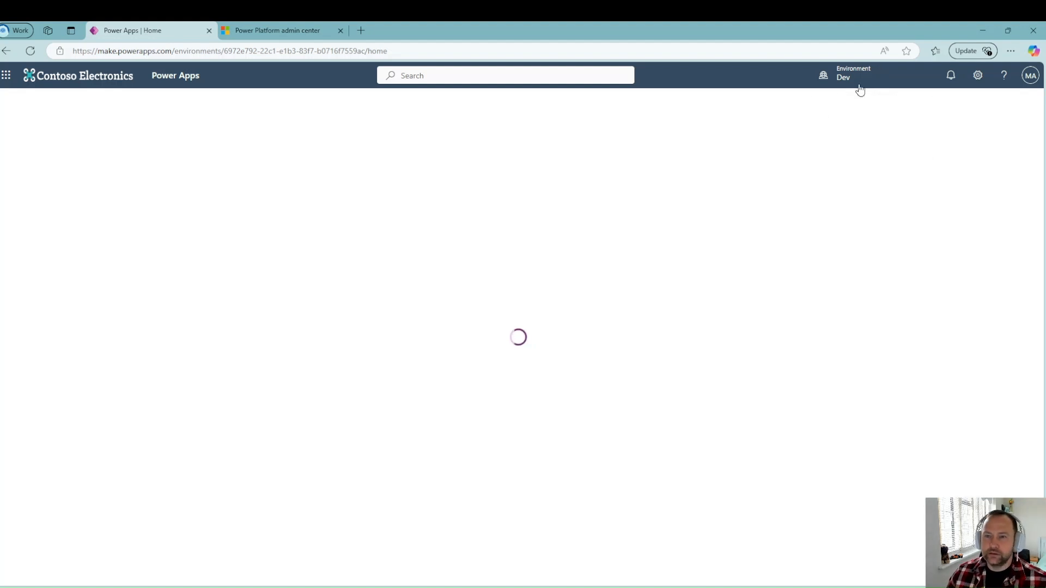
pyautogui.moveTo(858, 78)
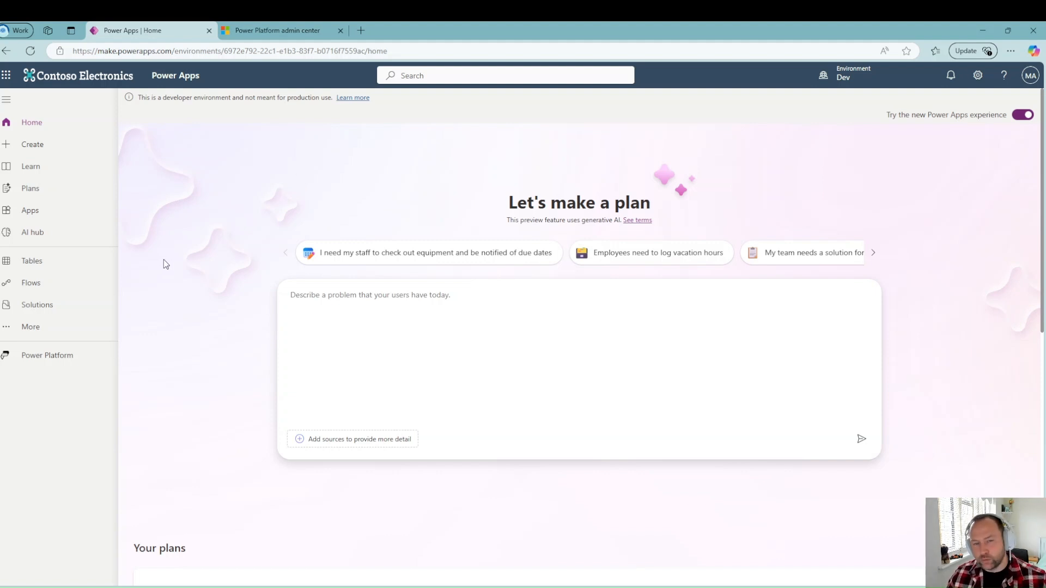
# Start a new solution in the Dev environment with the display name Motor Service
pyautogui.click(49, 311)
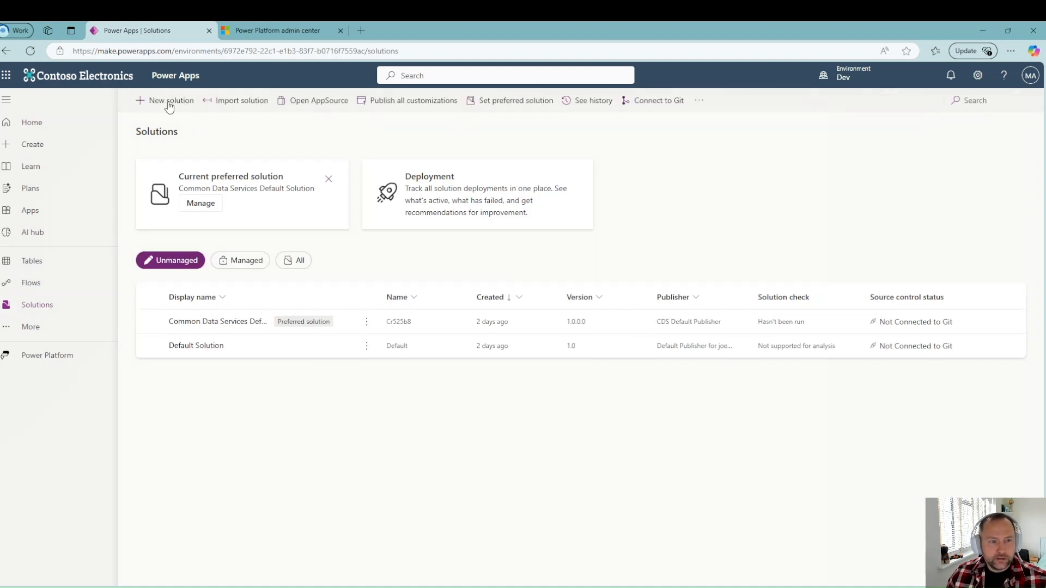
pyautogui.click(169, 103)
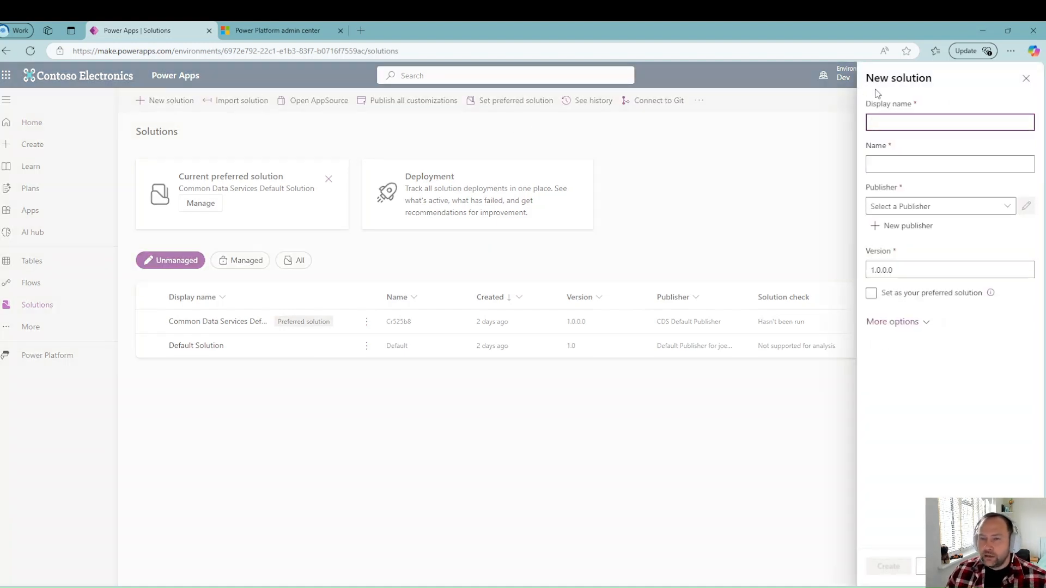
pyautogui.write('M')
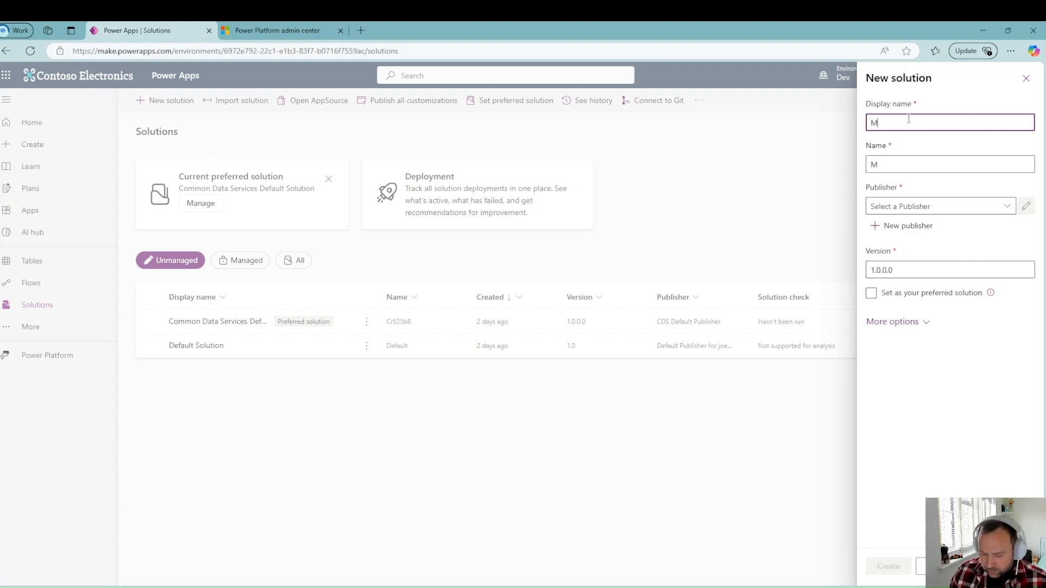
pyautogui.write('otoe Service')
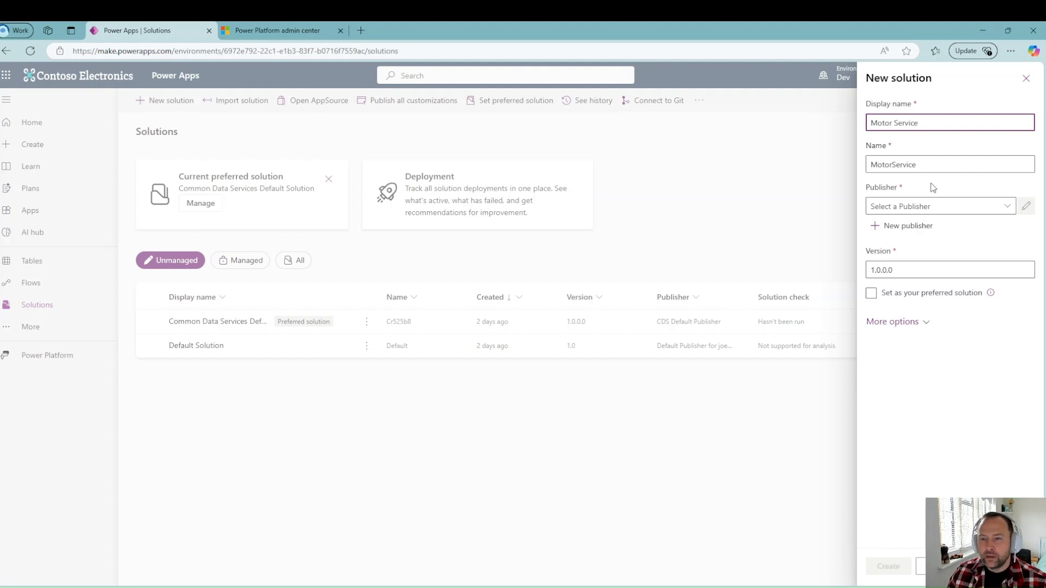
# Start a new publisher for the solution, entering the publisher's full name as display name and name, and jh as the prefix
pyautogui.click(1007, 206)
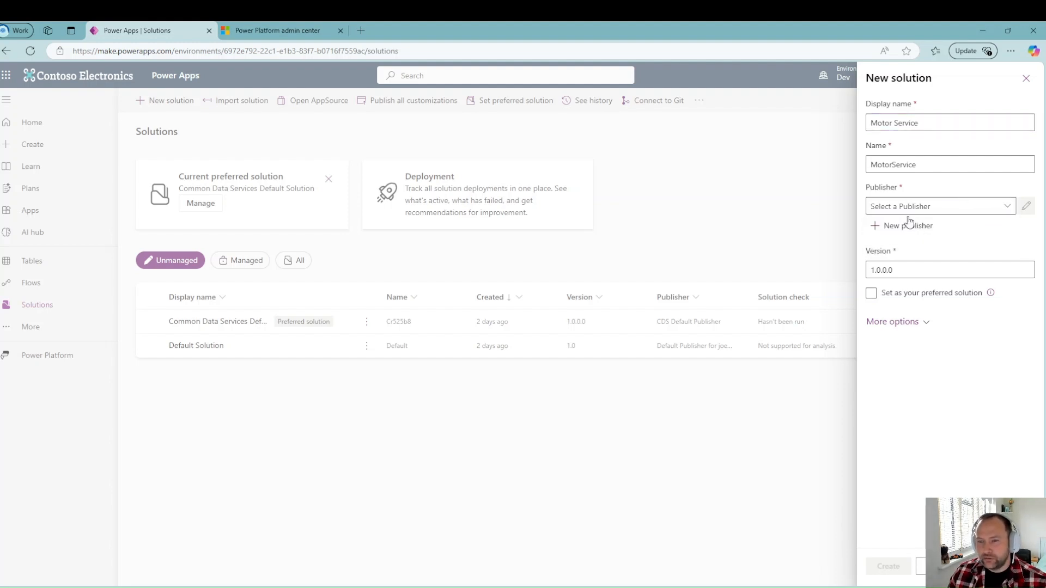
pyautogui.click(897, 229)
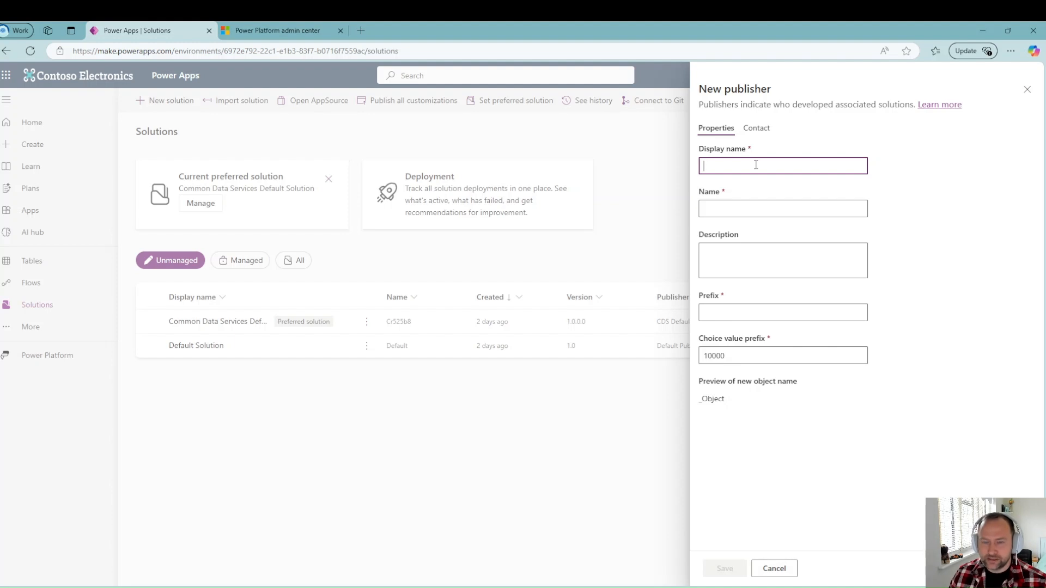
pyautogui.write('oe Hague')
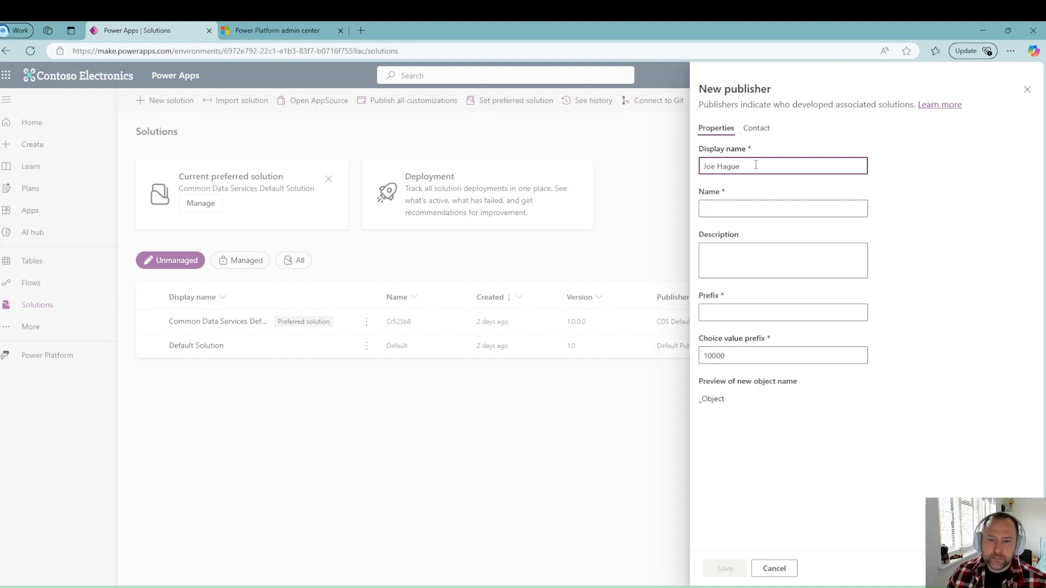
pyautogui.click(741, 209)
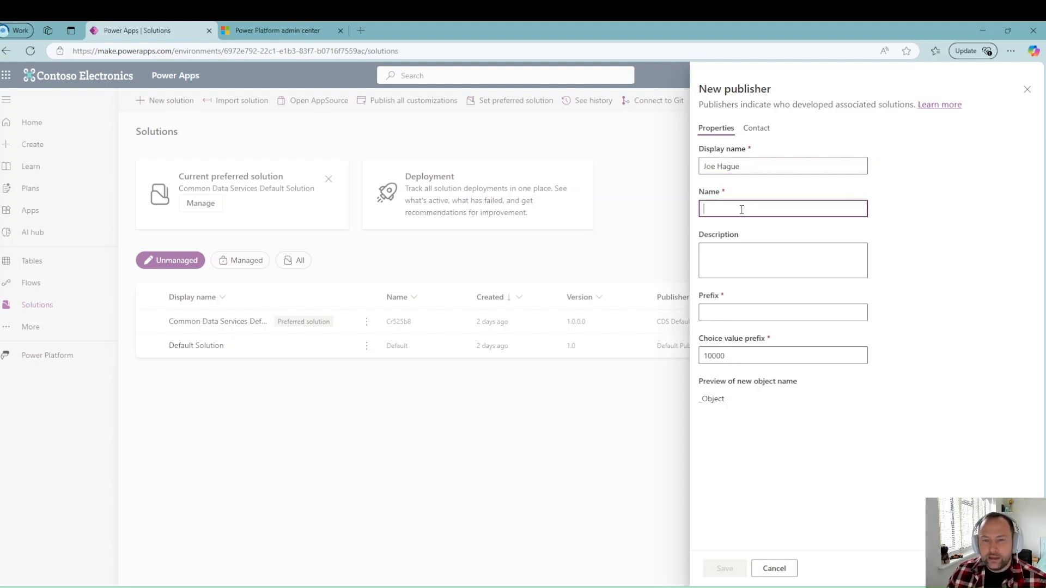
pyautogui.write('Joe Hague')
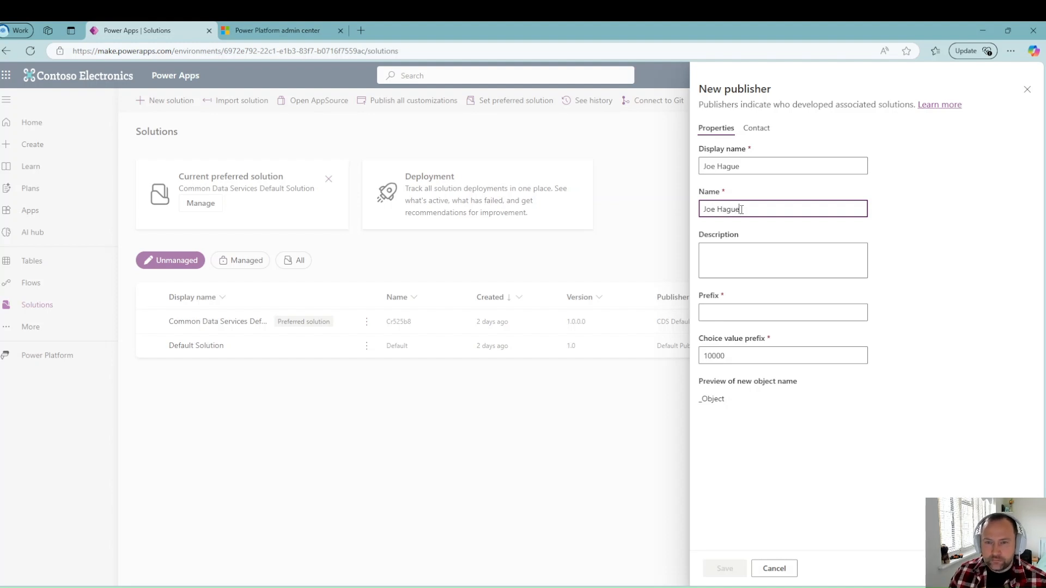
pyautogui.click(738, 314)
pyautogui.write('j')
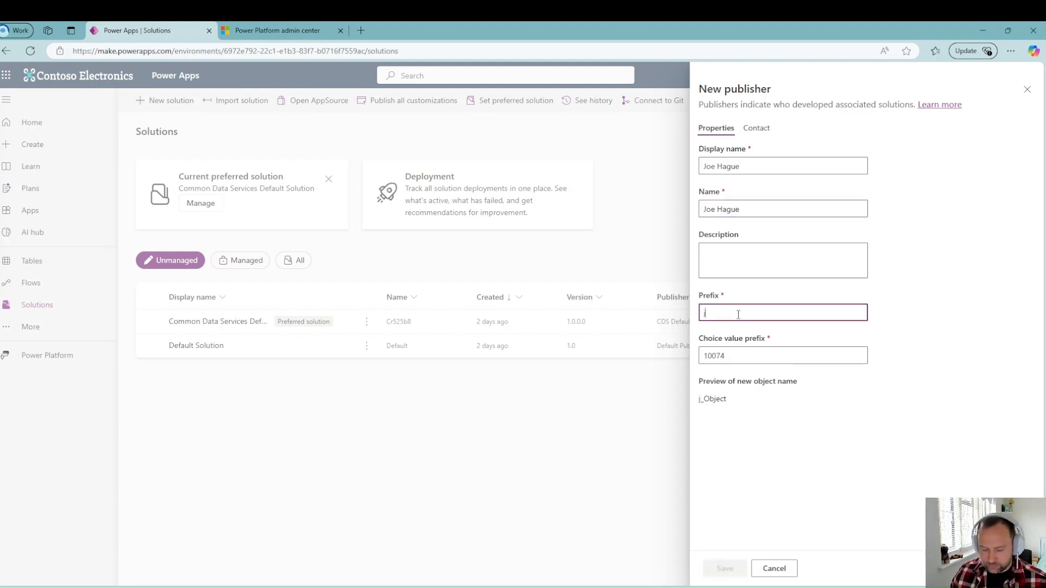
pyautogui.write('h')
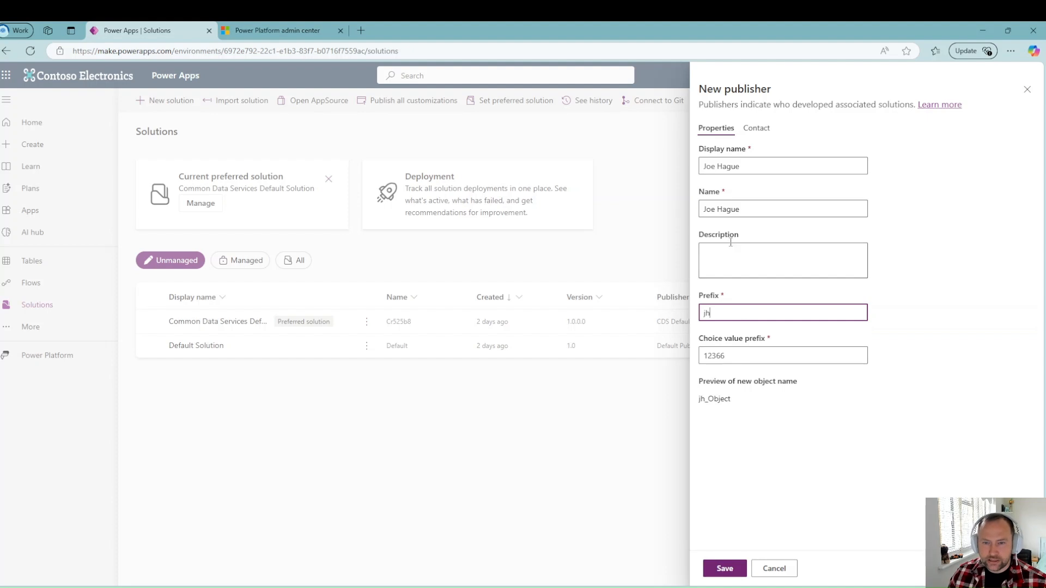
# Remove the spaces from the publisher's name and display name, and save the publisher
pyautogui.click(716, 206)
pyautogui.press('BackSpace')
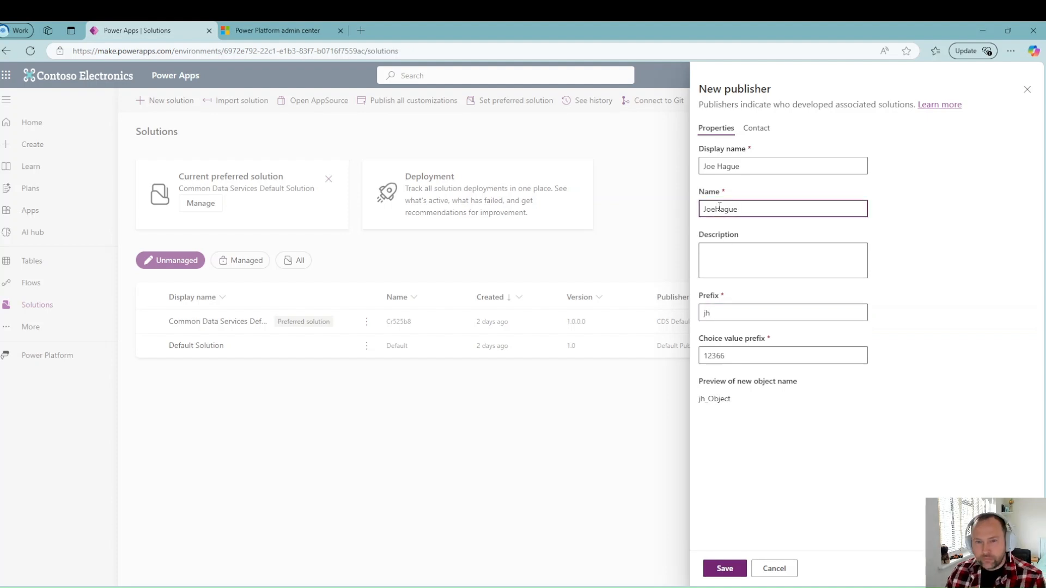
pyautogui.click(717, 166)
pyautogui.press('BackSpace')
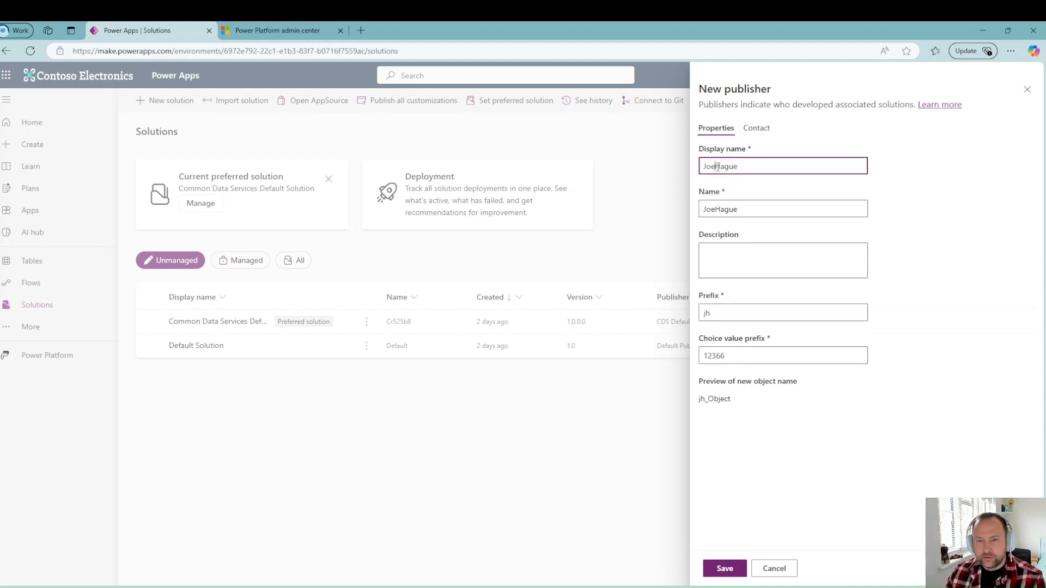
pyautogui.click(725, 568)
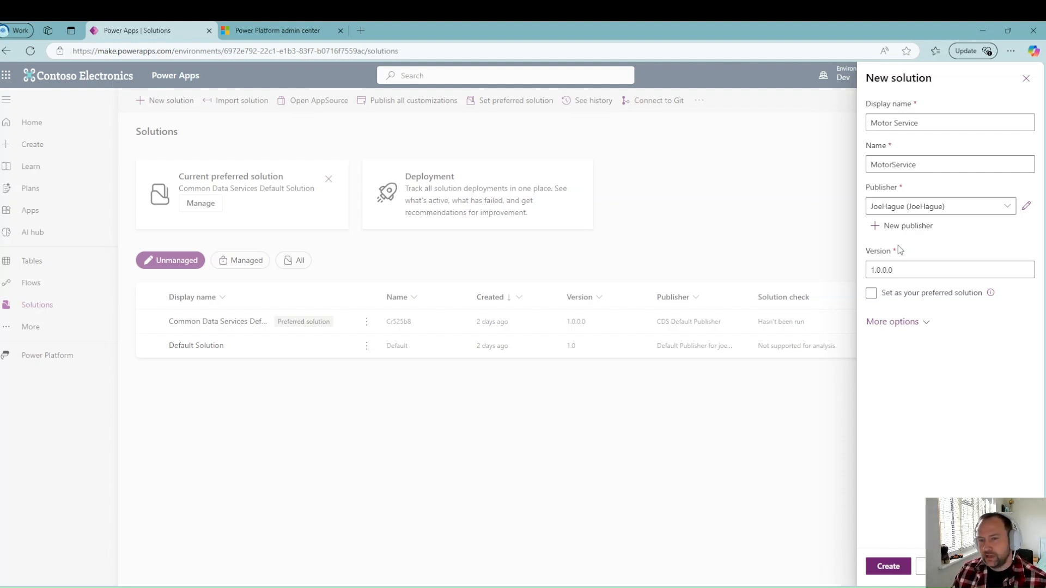
# Review the additional solution options, create the Motor Service solution, and expand its navigation
pyautogui.click(929, 330)
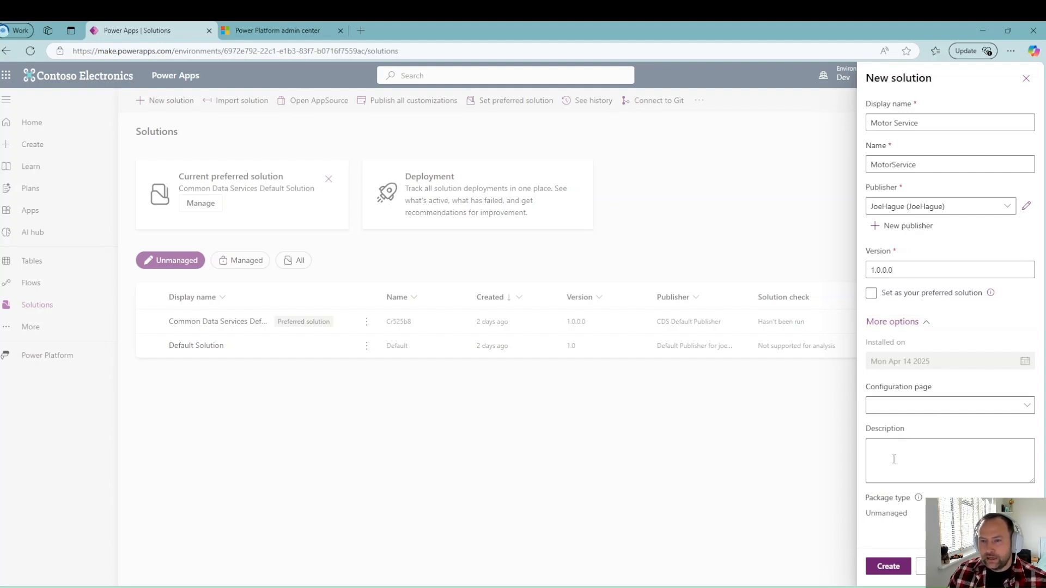
pyautogui.click(888, 566)
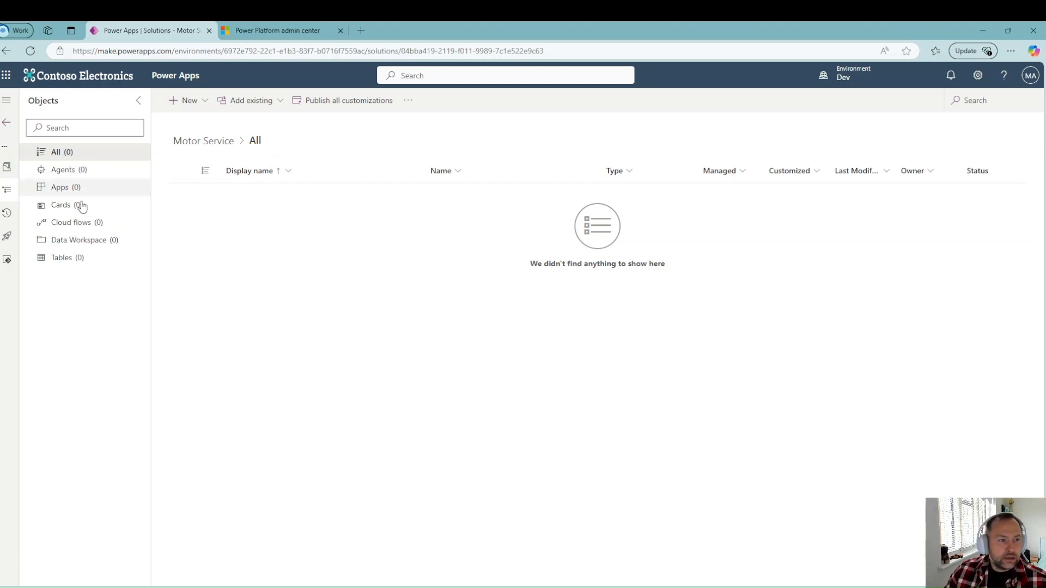
pyautogui.click(6, 99)
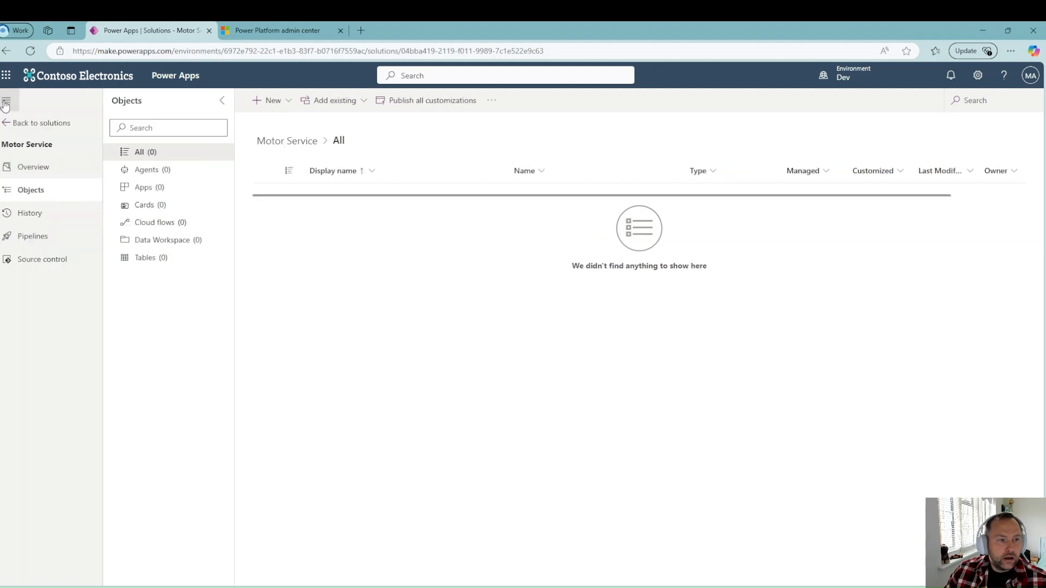